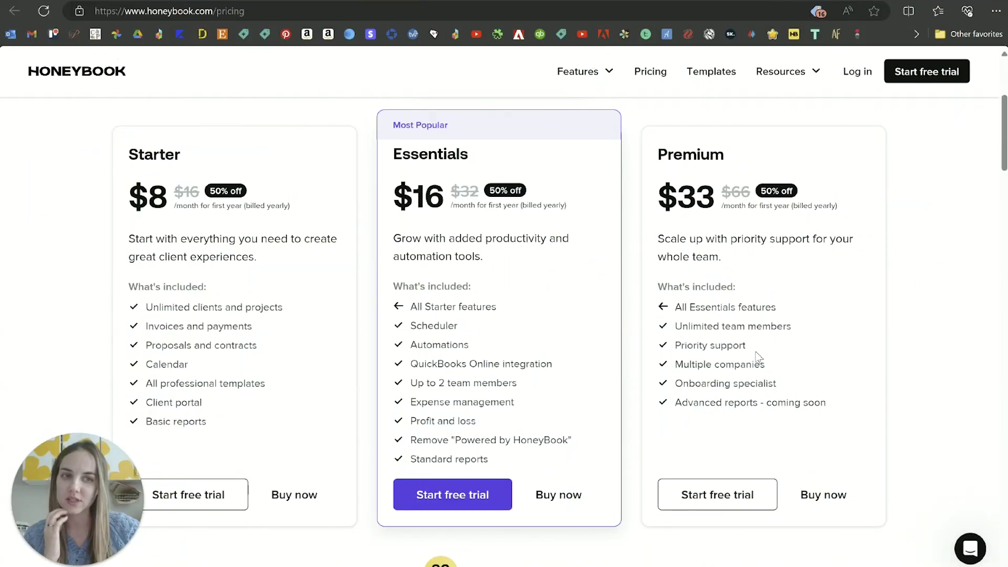
Step: Highlight Scheduler and Automations in the Essentials plan on the pricing page, then clear it
left_click_drag(471, 351, 407, 327)
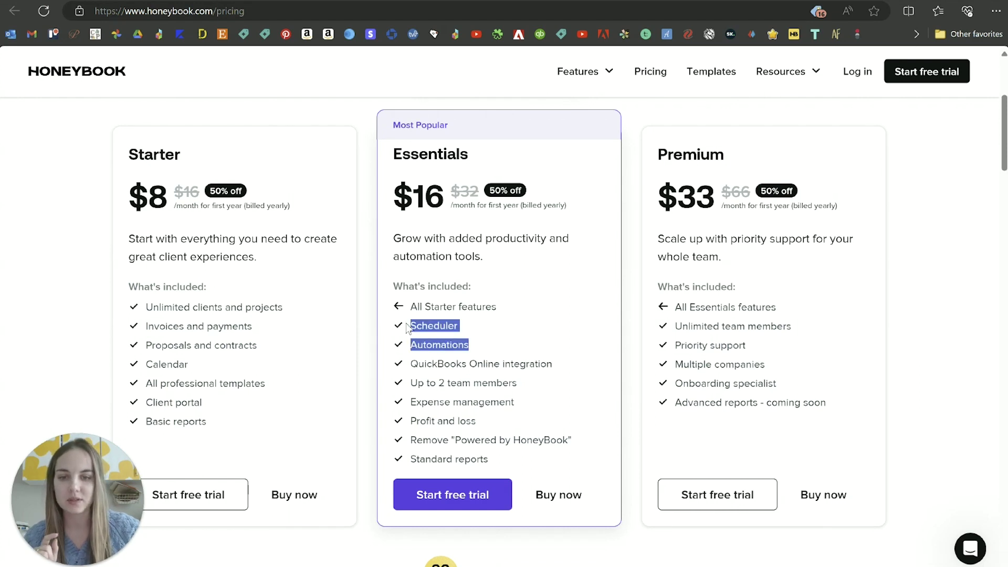
left_click(489, 343)
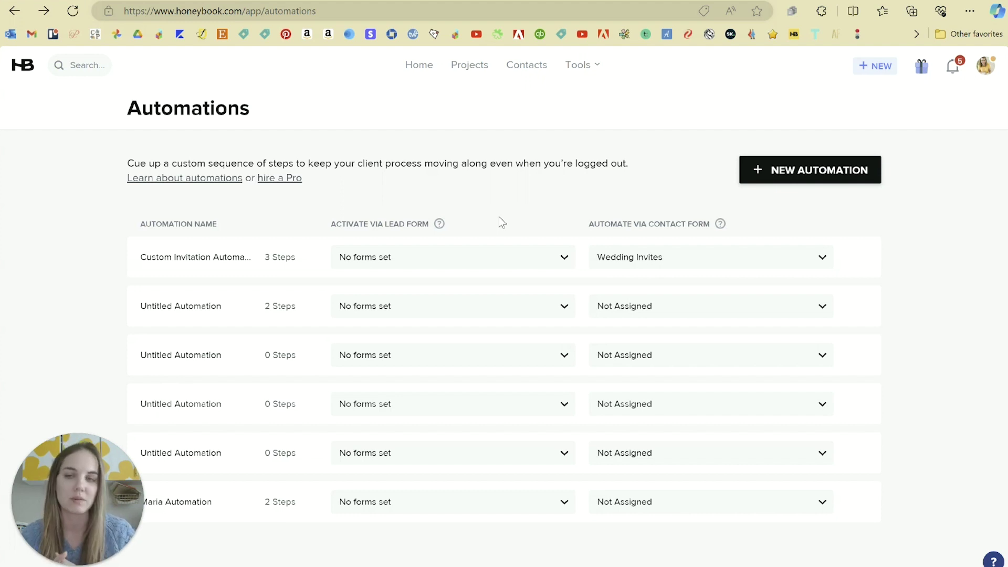
Step: Create a new automation from Tools > Automations and rename it 'Test Automation'
left_click(591, 67)
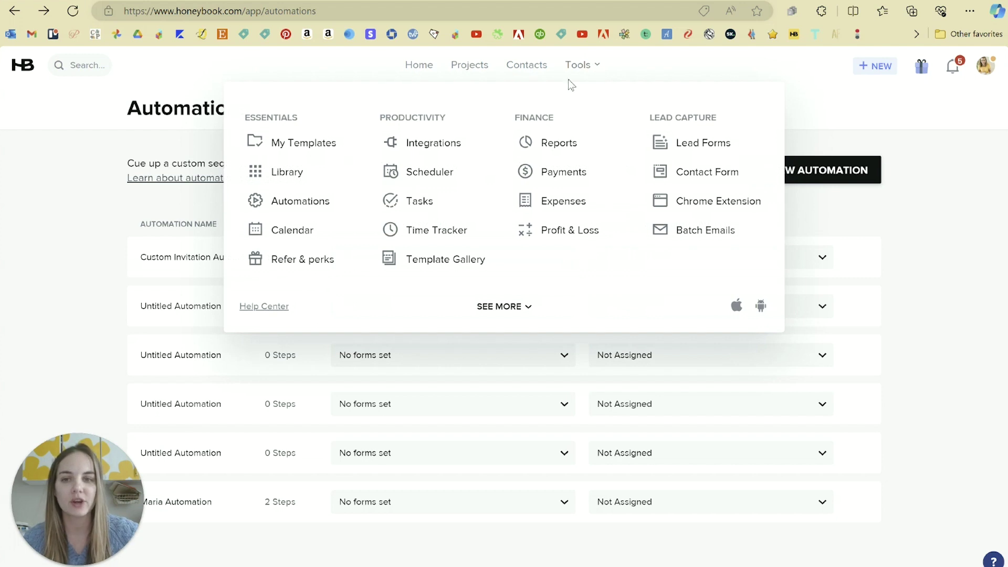
left_click(301, 203)
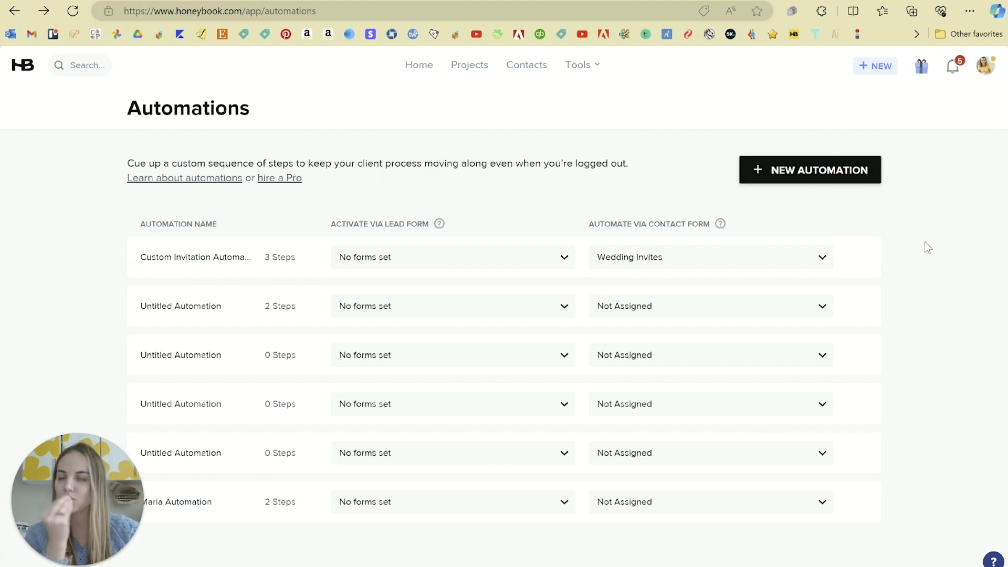
left_click(788, 184)
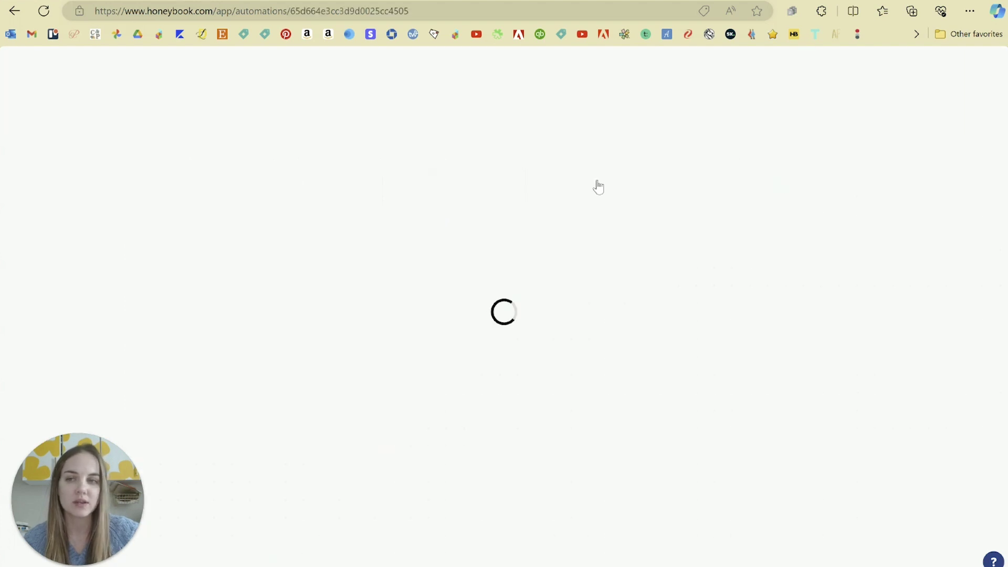
double_click(137, 69)
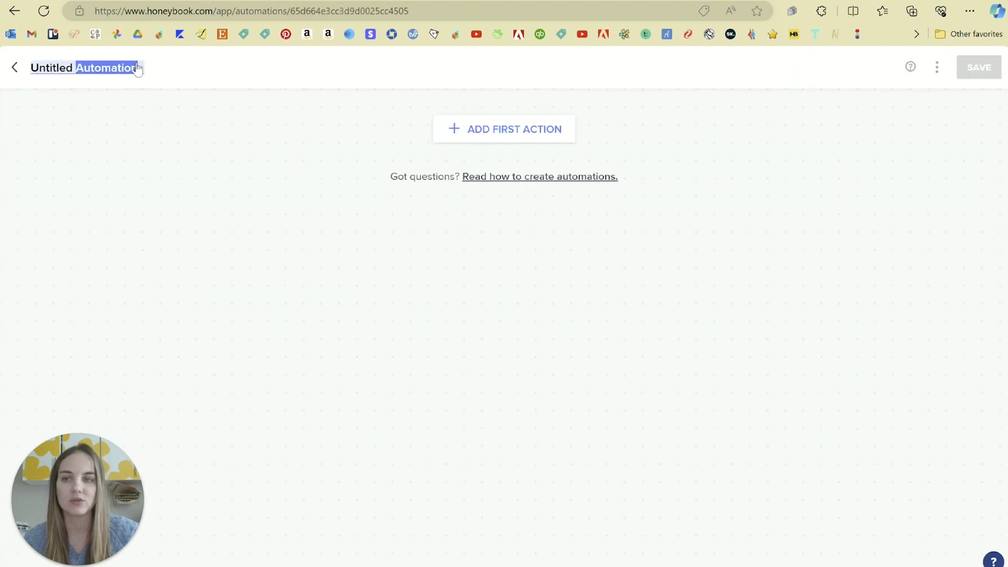
key("ctrl+a")
type("Test Auto")
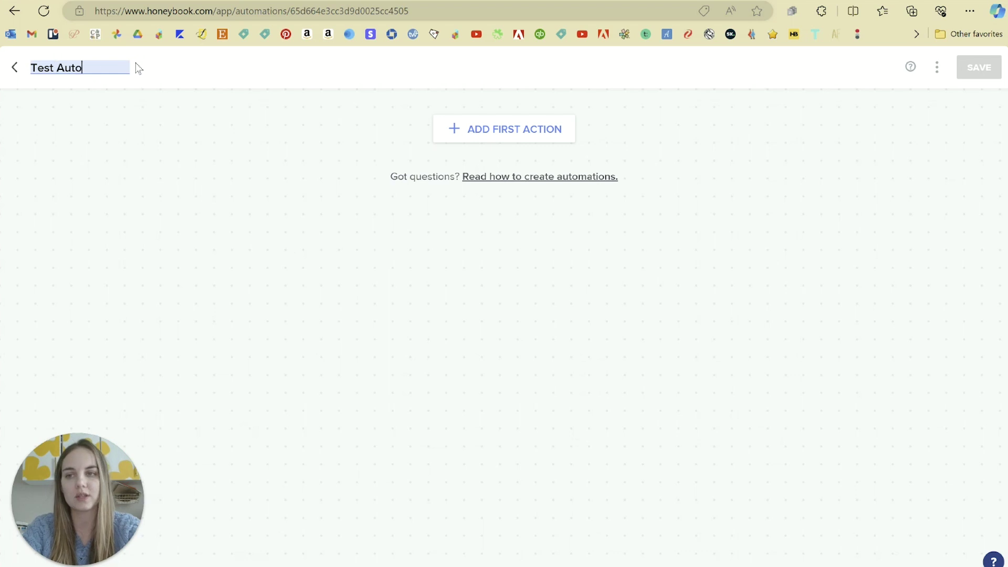
type("mation")
left_click(177, 102)
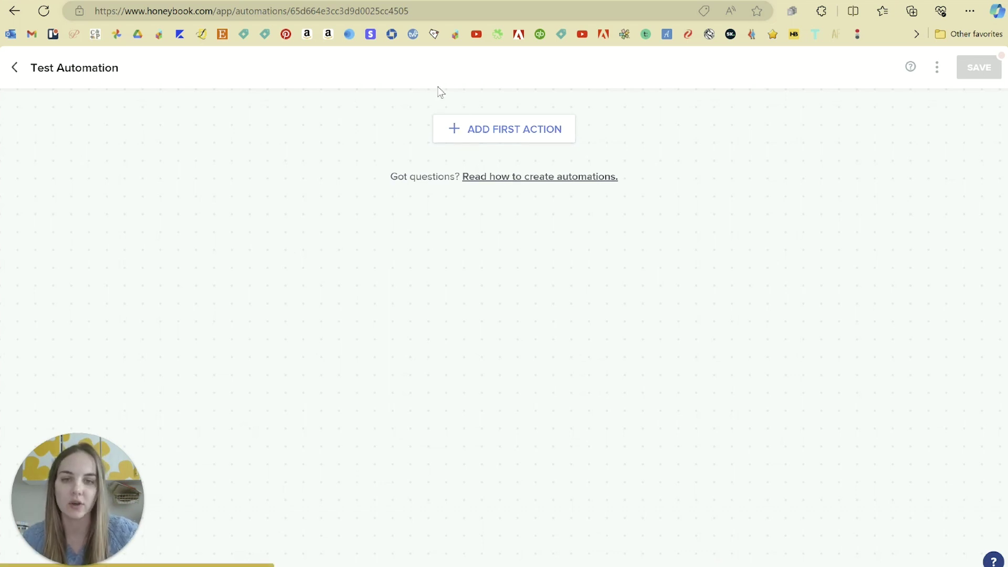
Step: Add Send Email as the first action of Test Automation
left_click(501, 130)
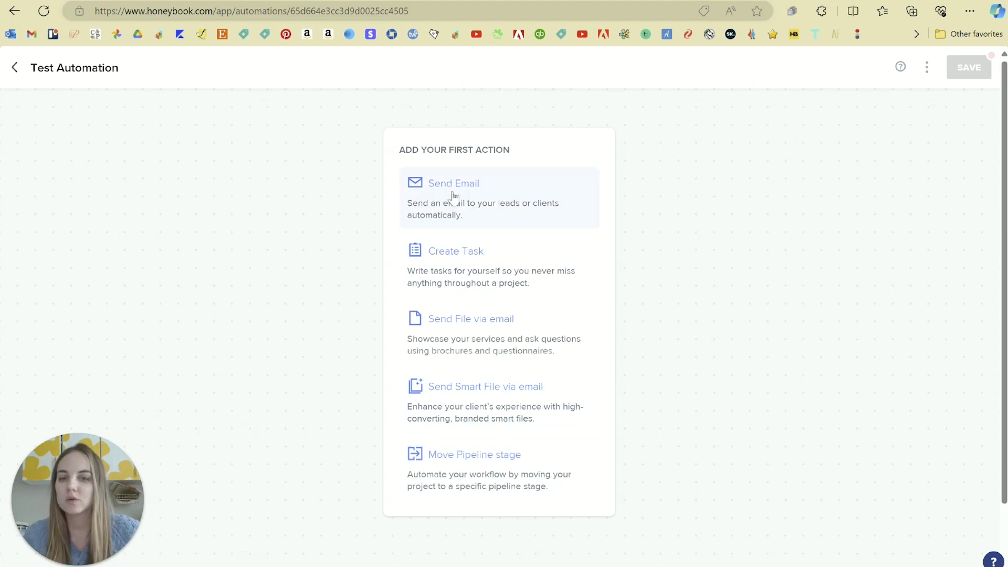
left_click(488, 199)
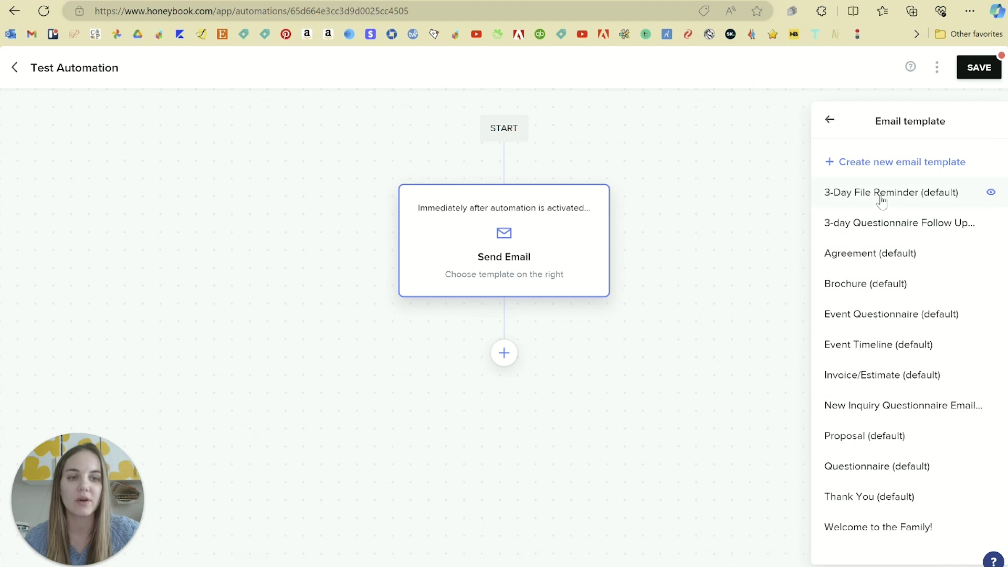
Step: Use the Welcome to the Family! template and trigger the email when first payment is made
left_click(860, 525)
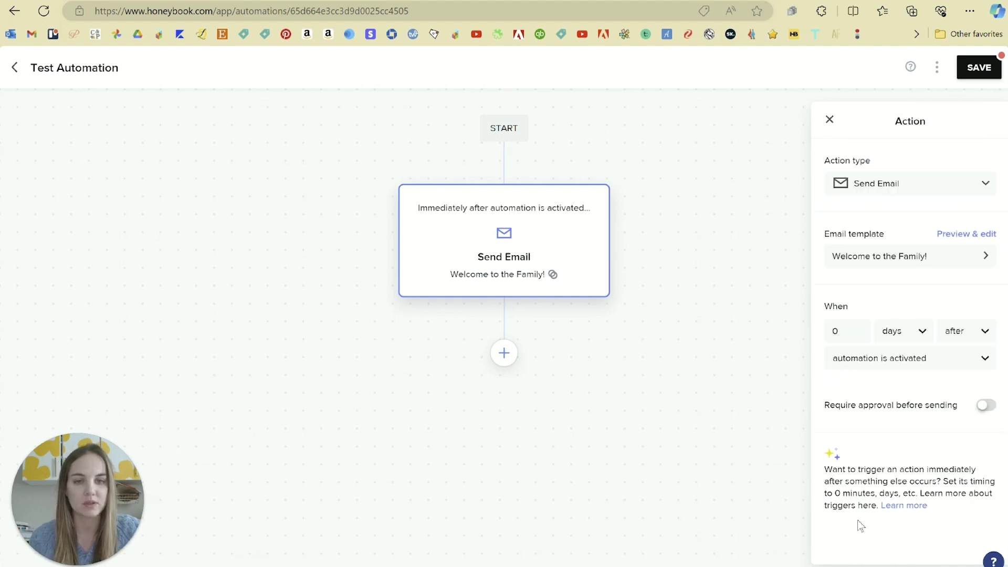
left_click(915, 360)
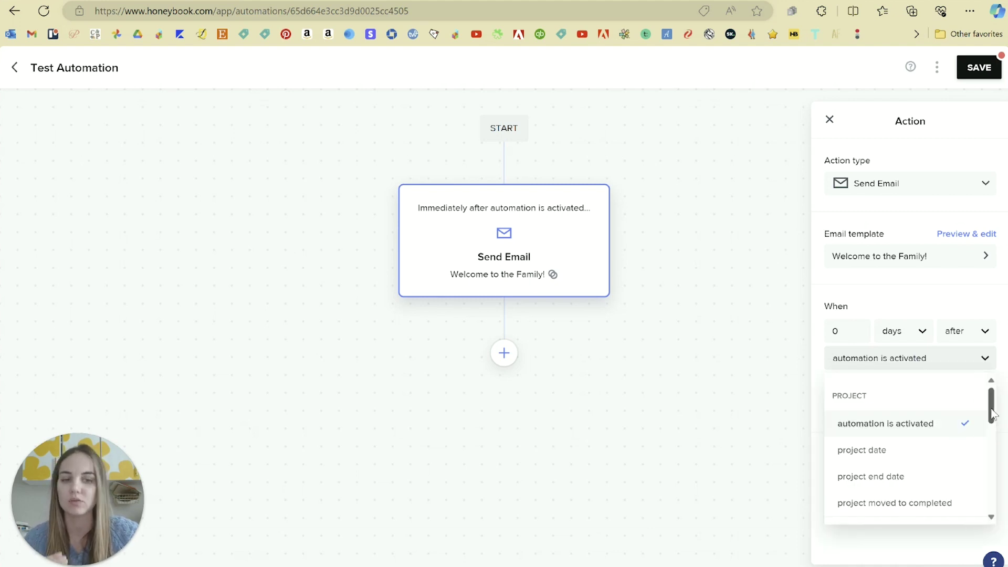
left_click_drag(992, 413, 992, 420)
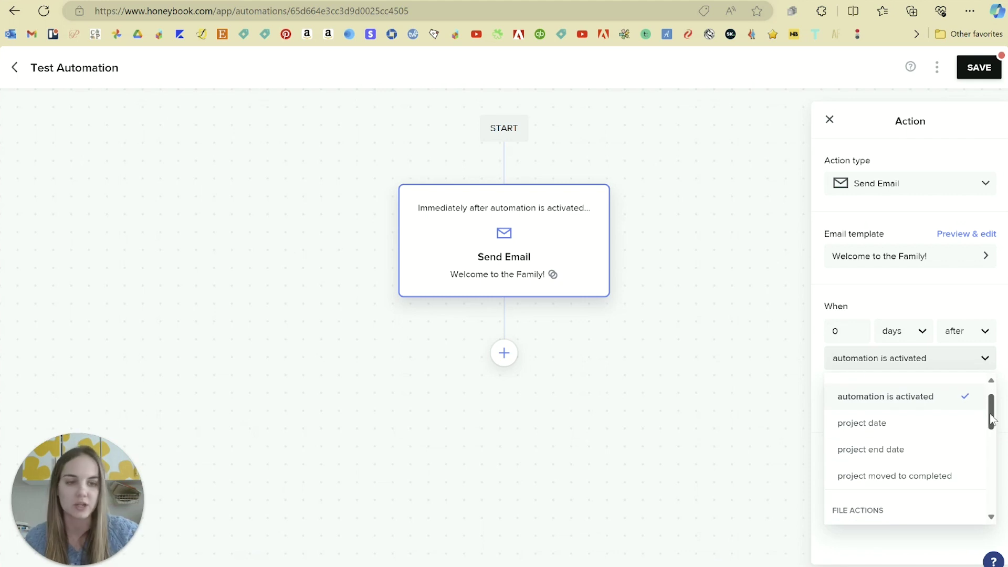
left_click_drag(992, 414, 992, 445)
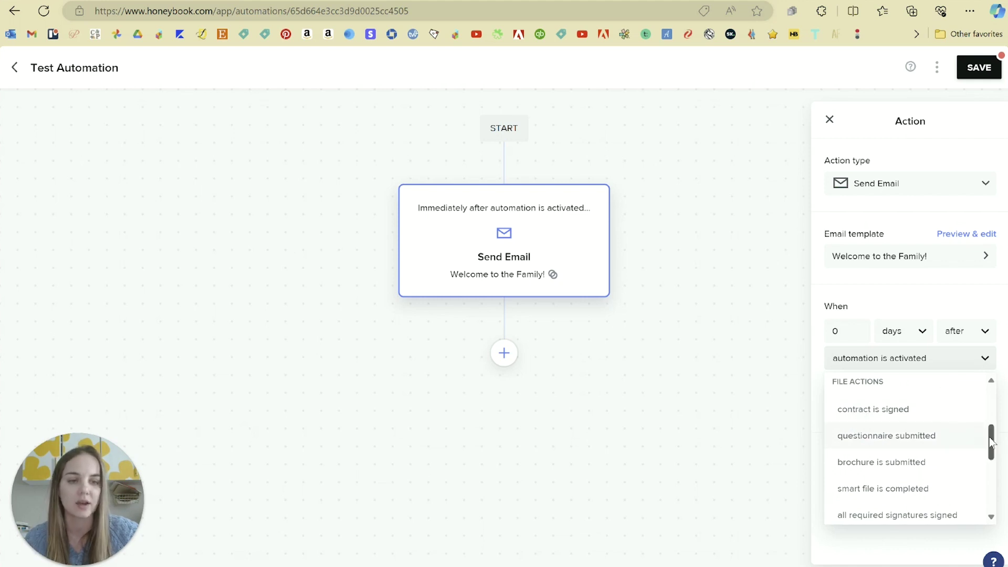
left_click_drag(992, 439, 992, 509)
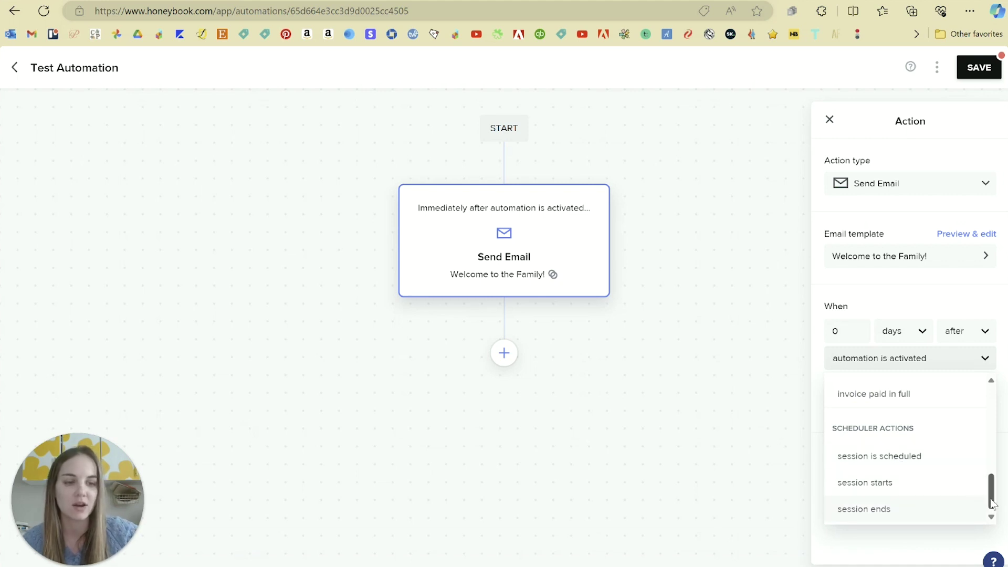
left_click_drag(992, 503, 992, 493)
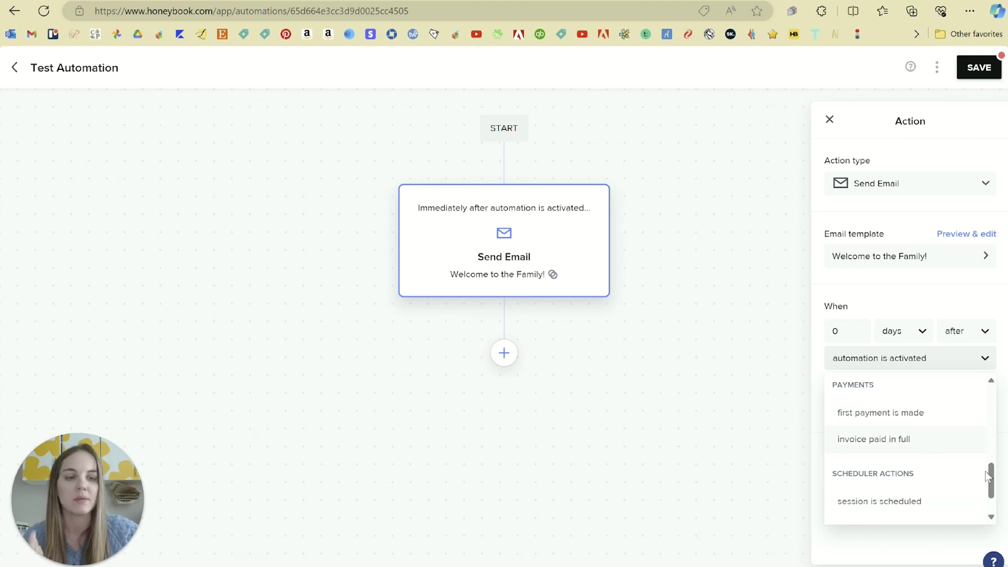
left_click_drag(991, 478, 985, 418)
scroll(984, 417, "up", 1)
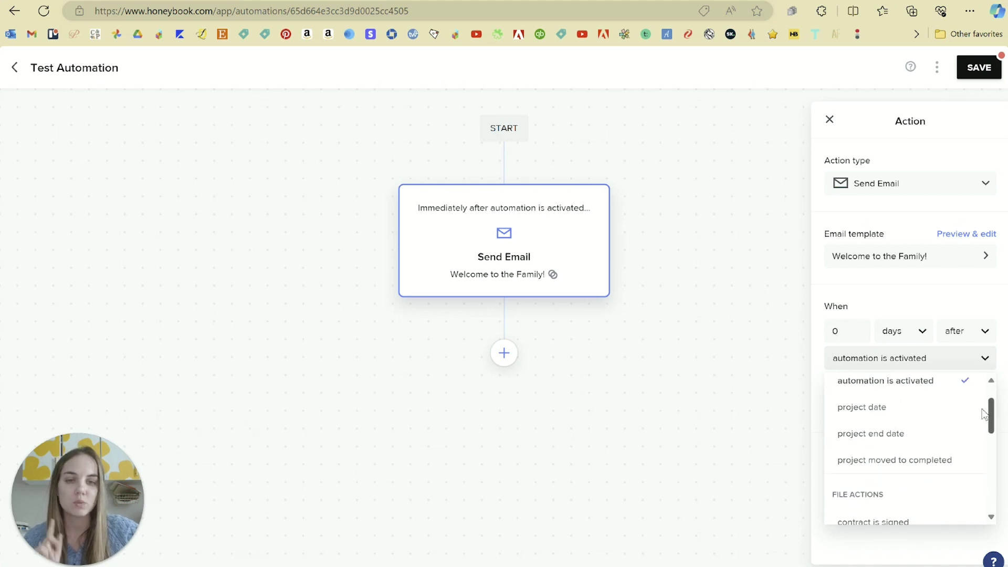
scroll(982, 413, "up", 1)
scroll(984, 415, "down", 2)
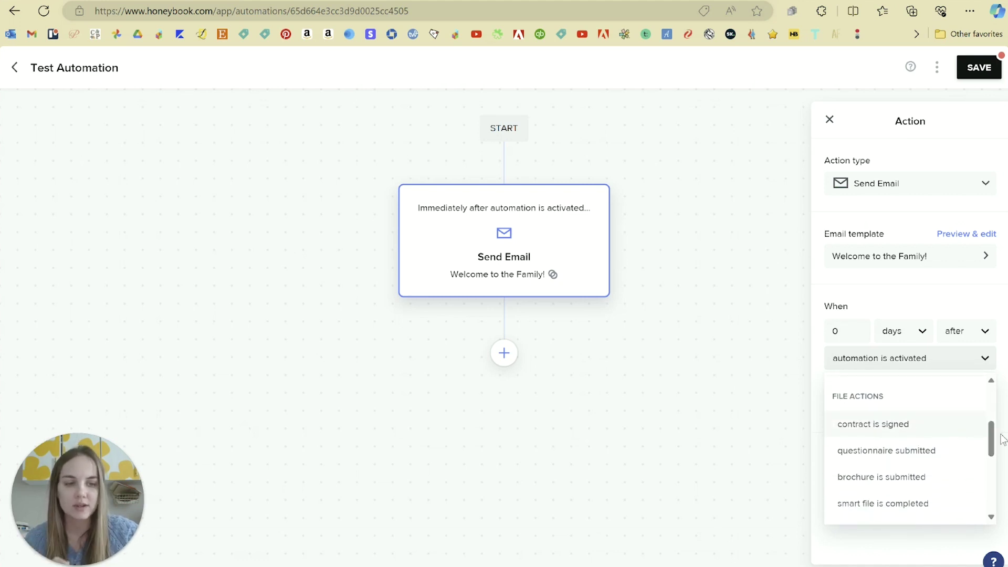
left_click_drag(991, 439, 1002, 475)
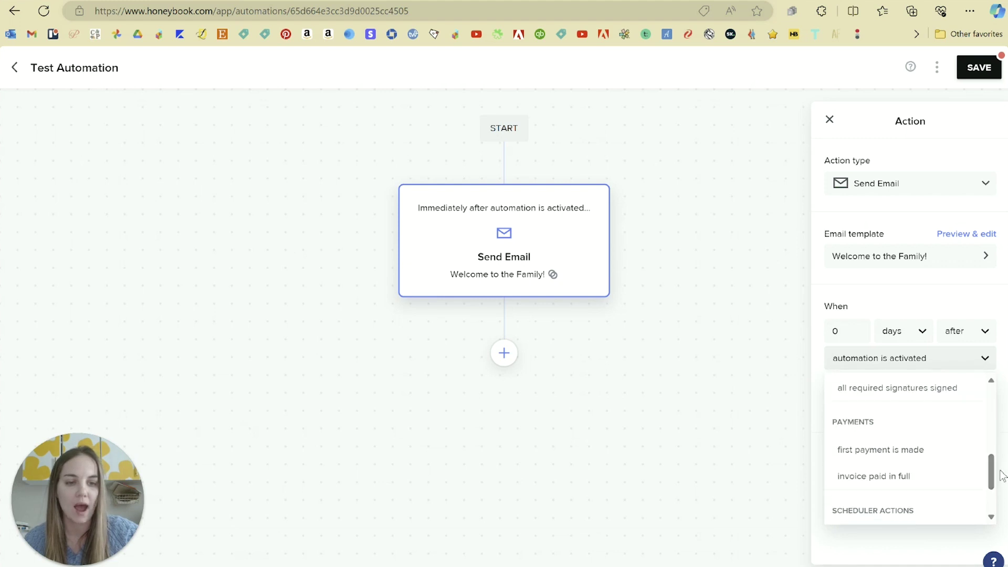
left_click(881, 452)
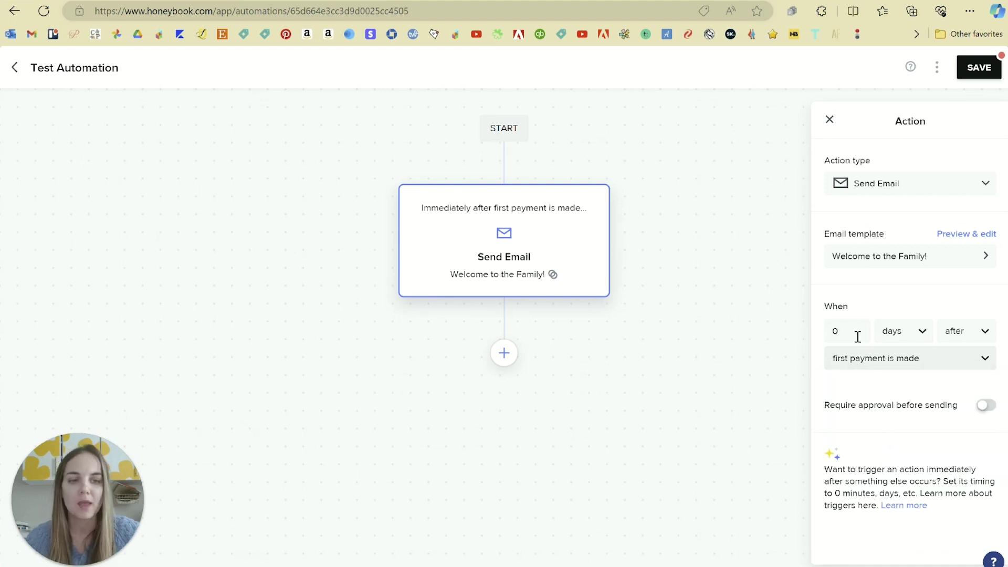
left_click(917, 340)
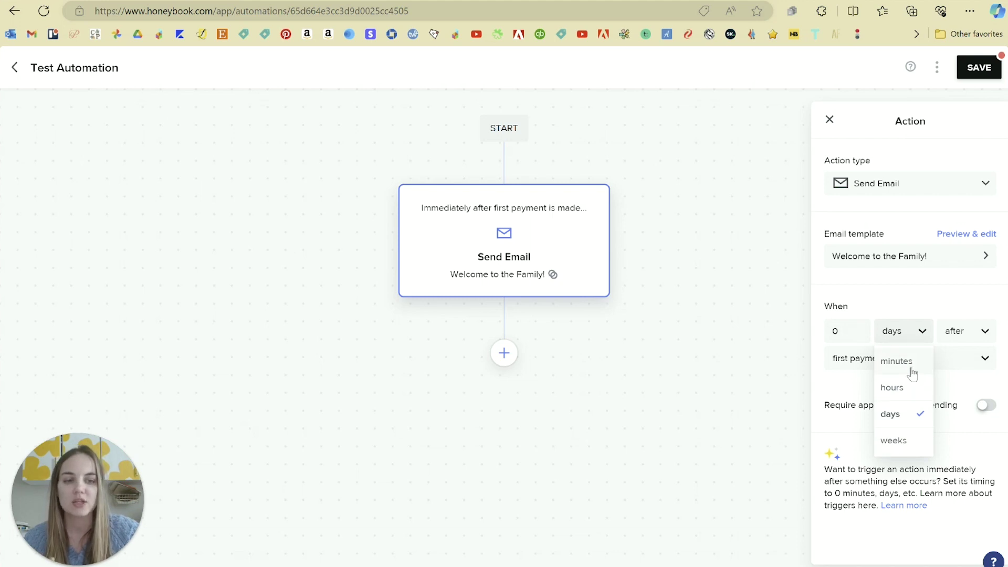
Step: Delay the welcome email 42 minutes after the trigger and save the automation
left_click(912, 368)
double_click(833, 332)
type("4")
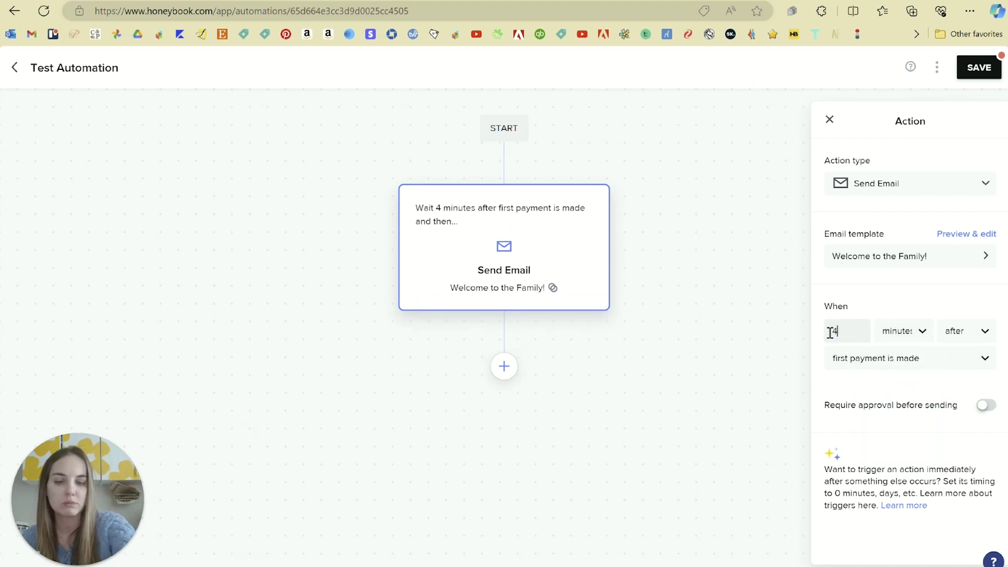
type("2")
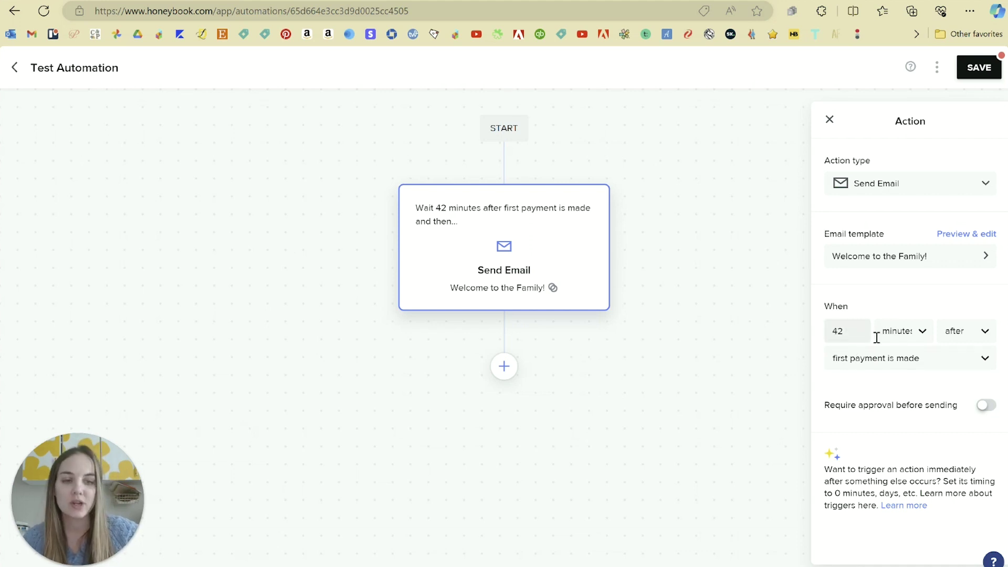
left_click(973, 329)
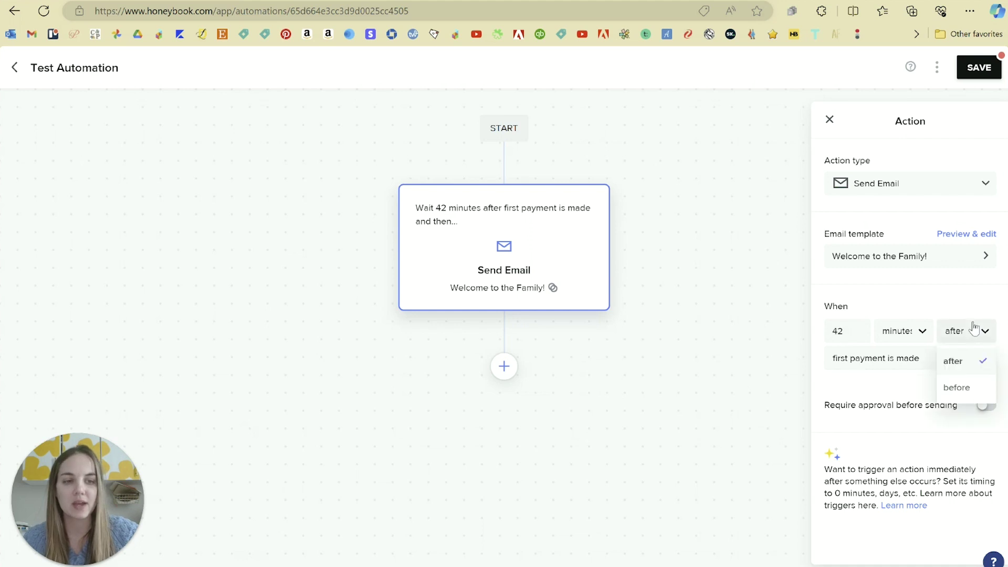
left_click(971, 330)
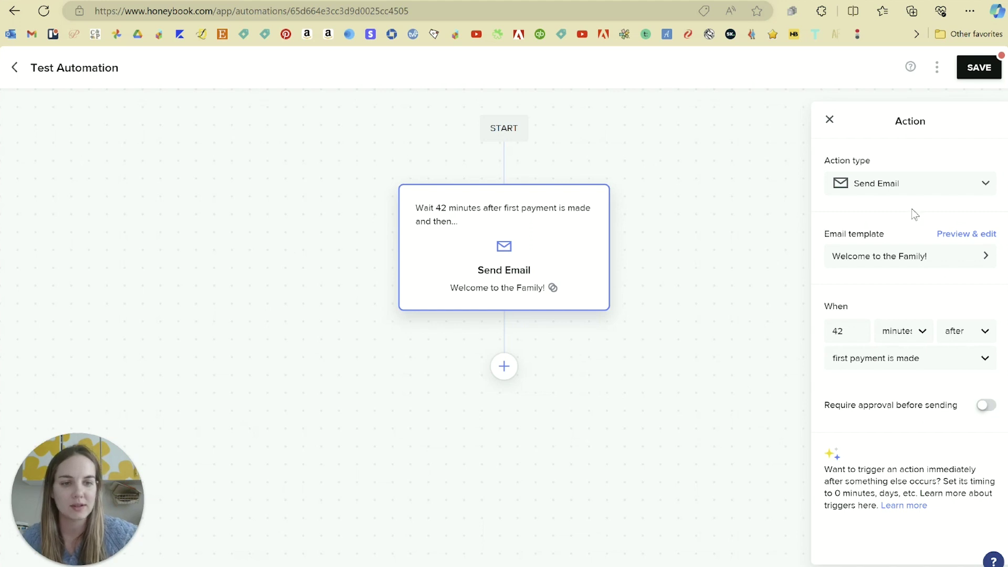
left_click(976, 74)
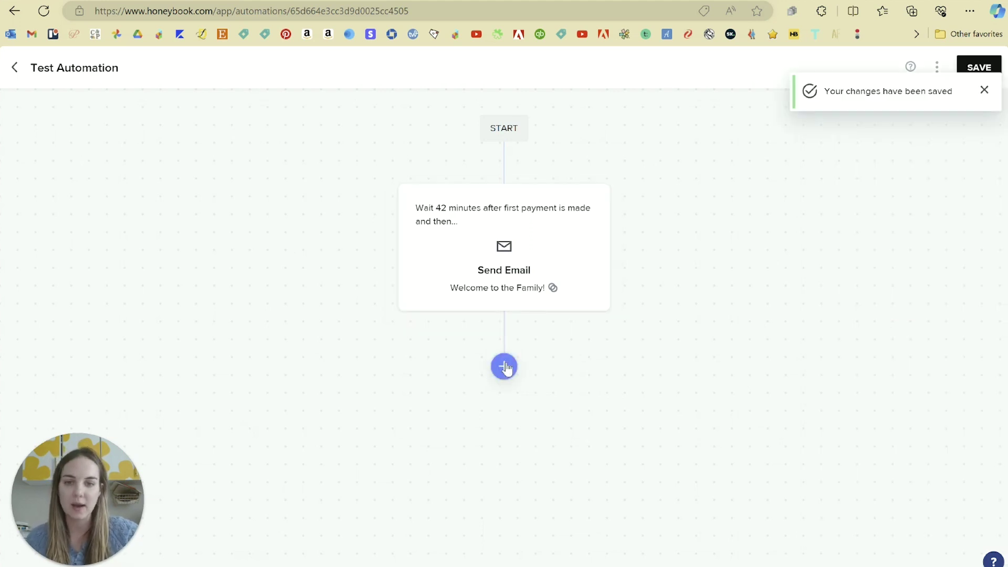
left_click(504, 366)
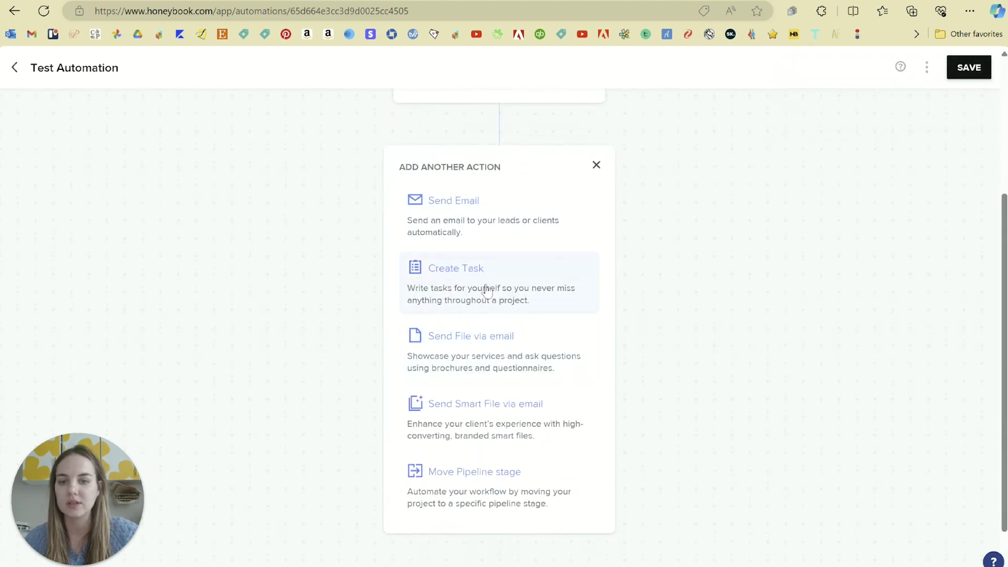
Step: Add a Create Task step named 'Design Invitations' after the email and save
left_click(477, 286)
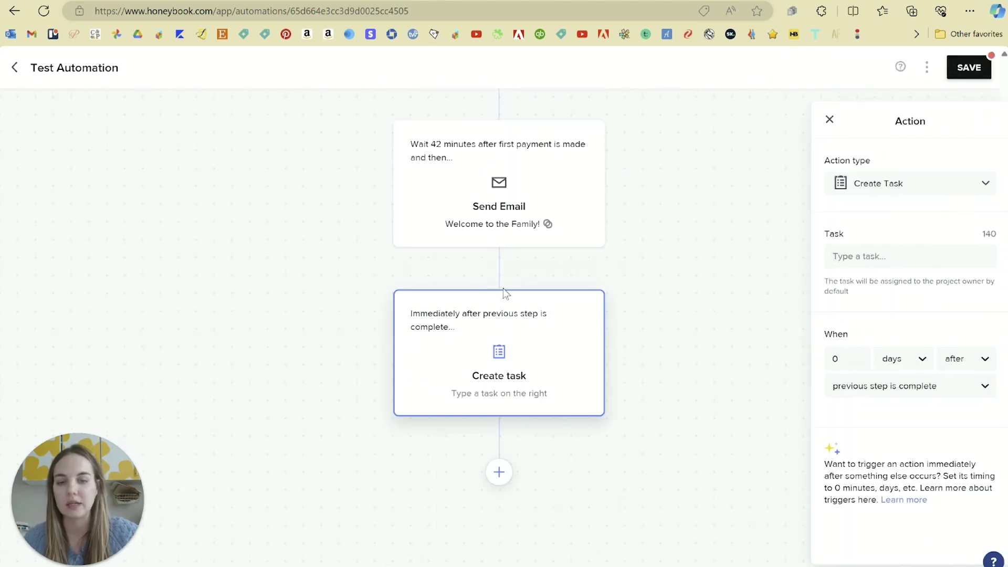
left_click(874, 263)
type("D")
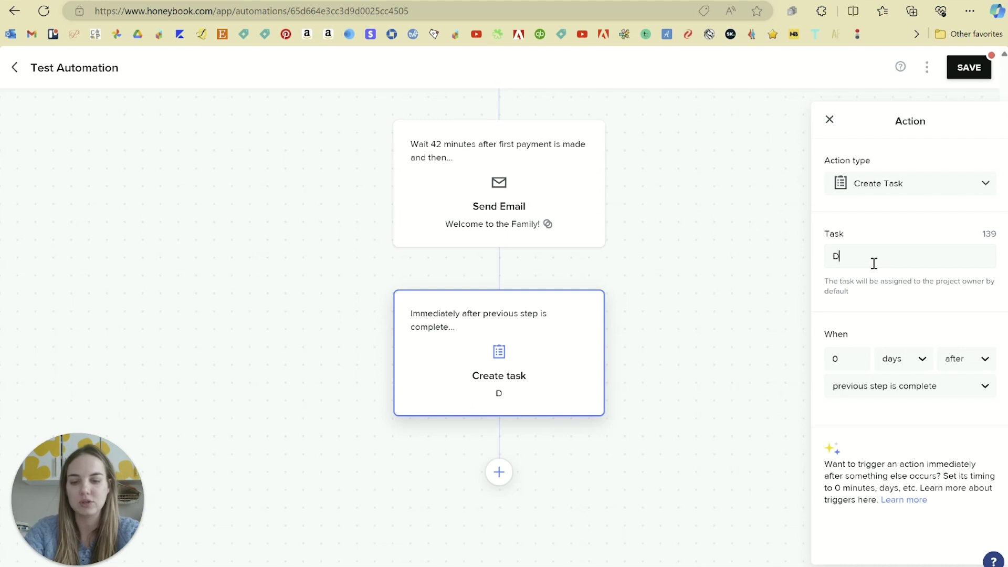
type("esign Informatio")
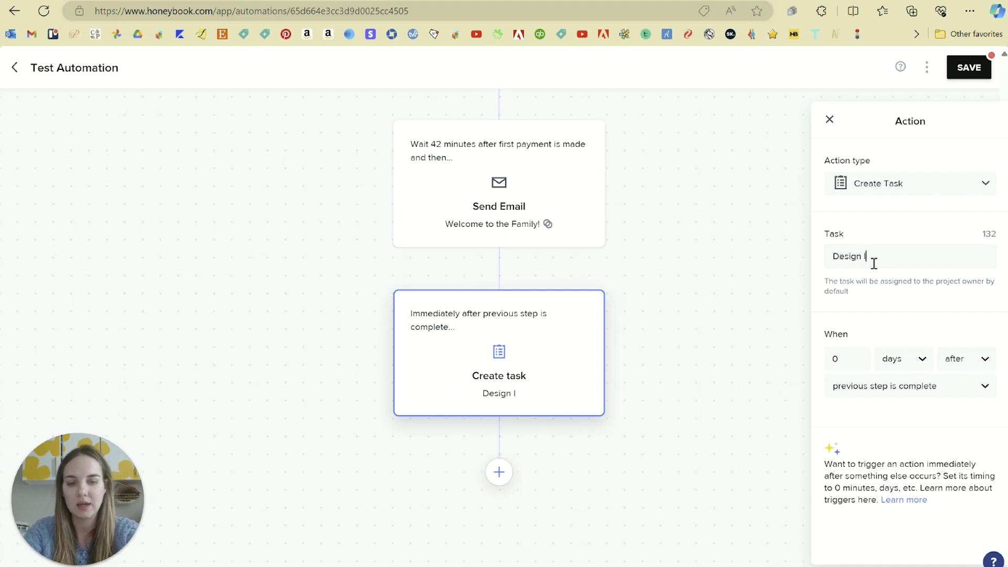
key("BackSpace")
key("BackSpace")
key("BackSpace")
key("BackSpace")
key("BackSpace")
key("BackSpace")
key("BackSpace")
key("BackSpace")
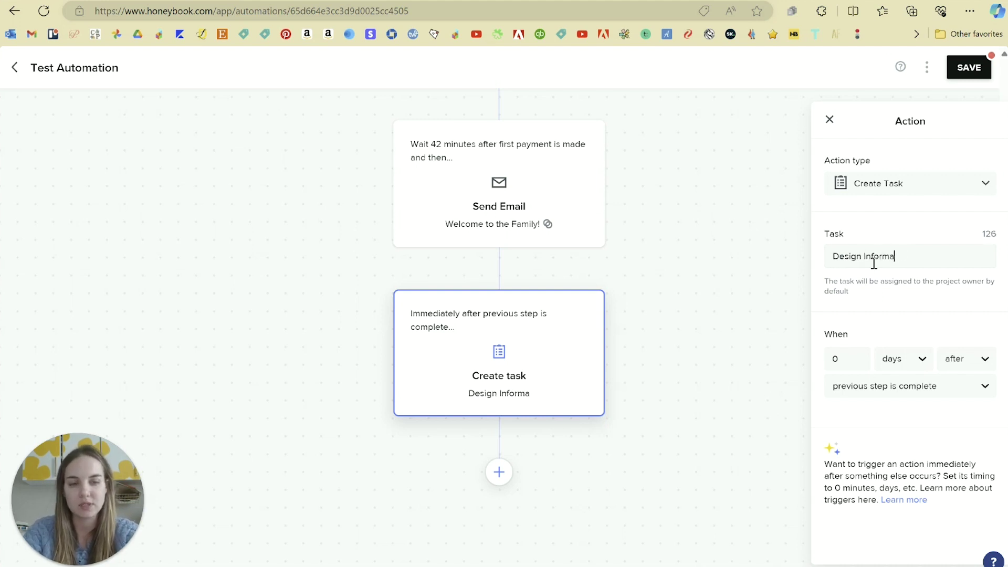
type("vitations")
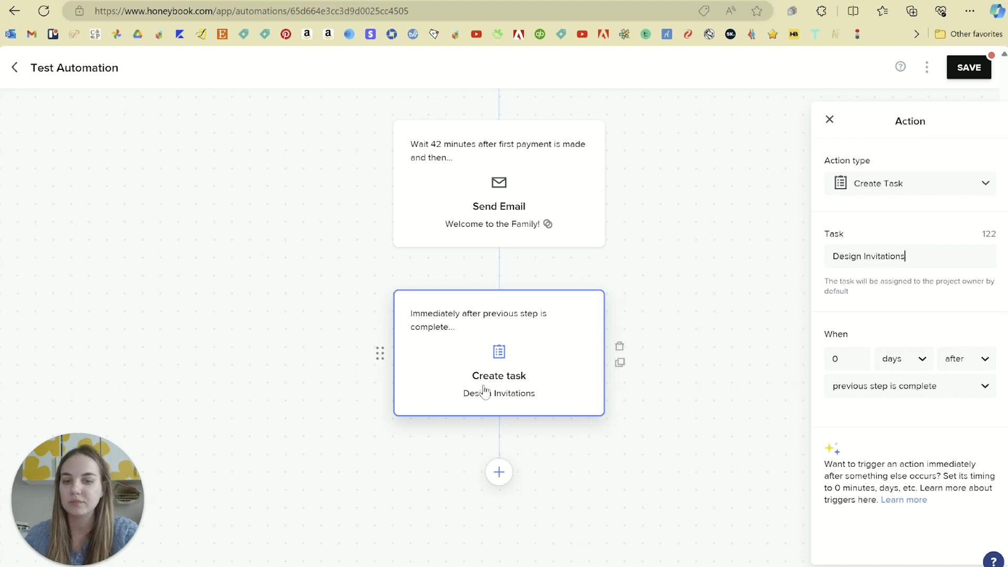
left_click(493, 439)
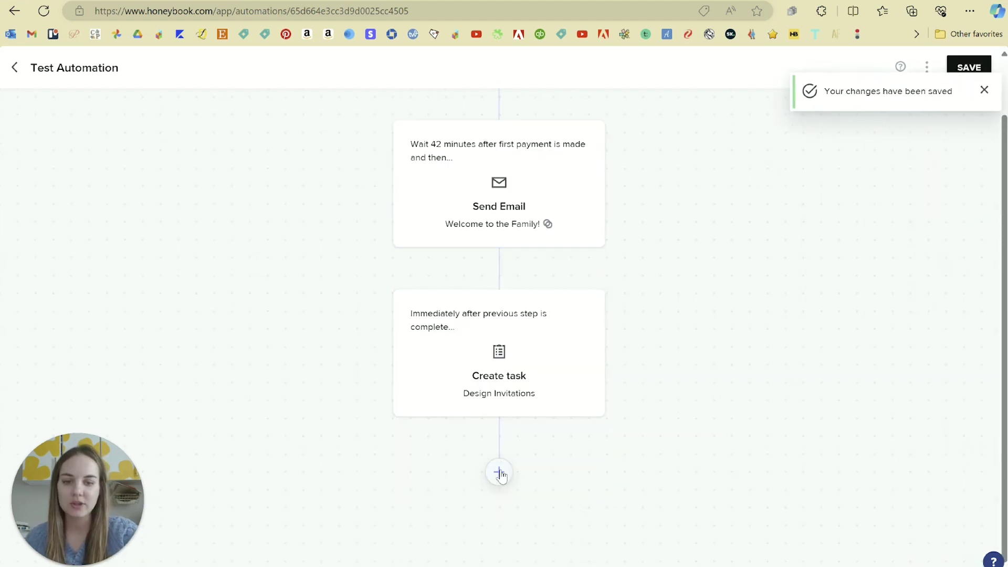
left_click(499, 472)
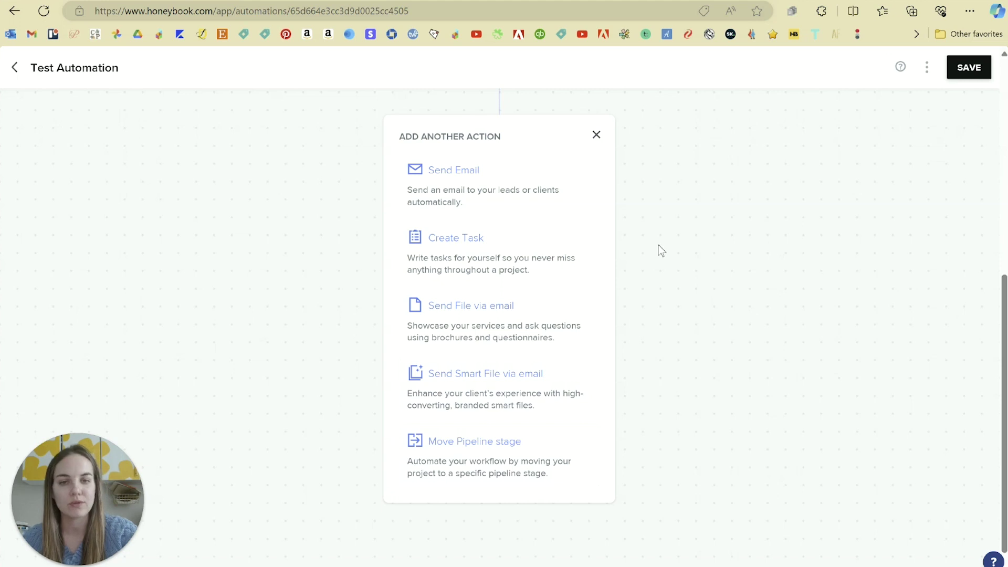
left_click(597, 136)
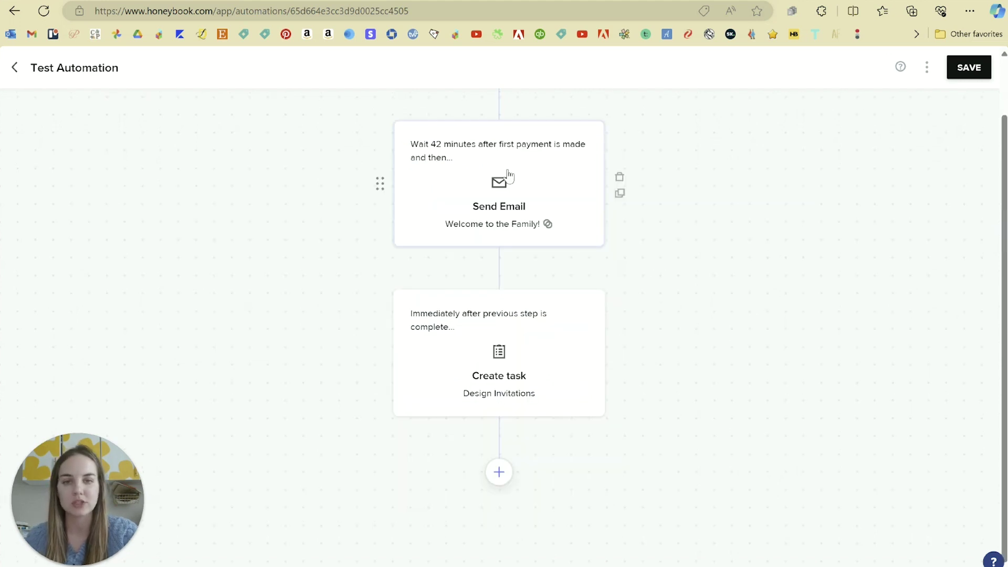
Step: Add a Move Pipeline stage step targeting Planning after the task and save
left_click(498, 471)
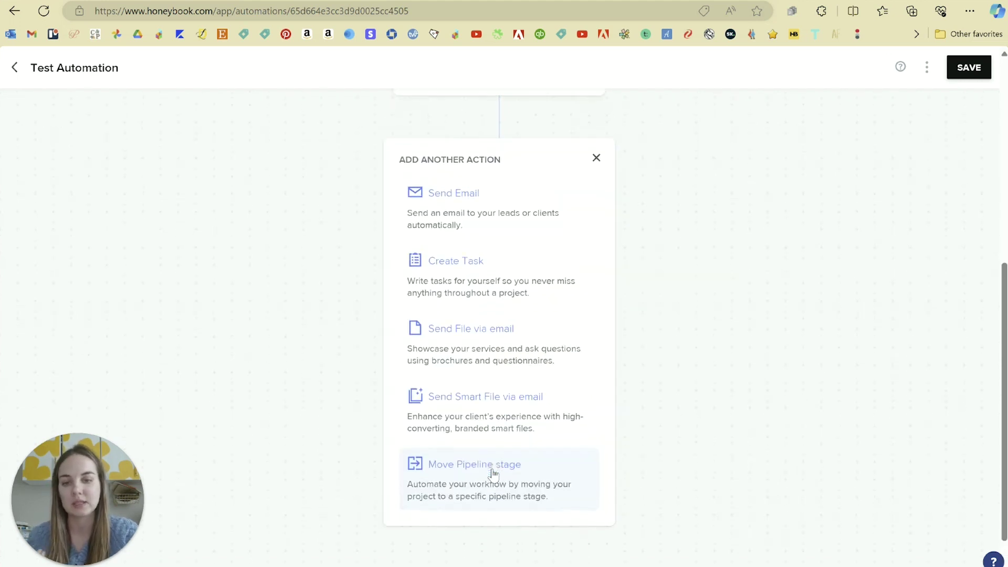
left_click(494, 474)
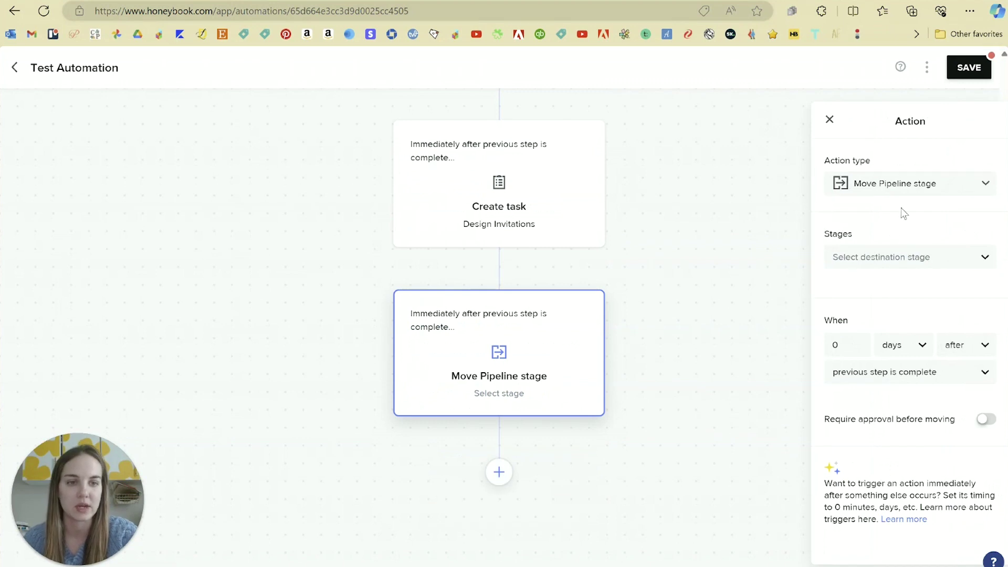
left_click(887, 255)
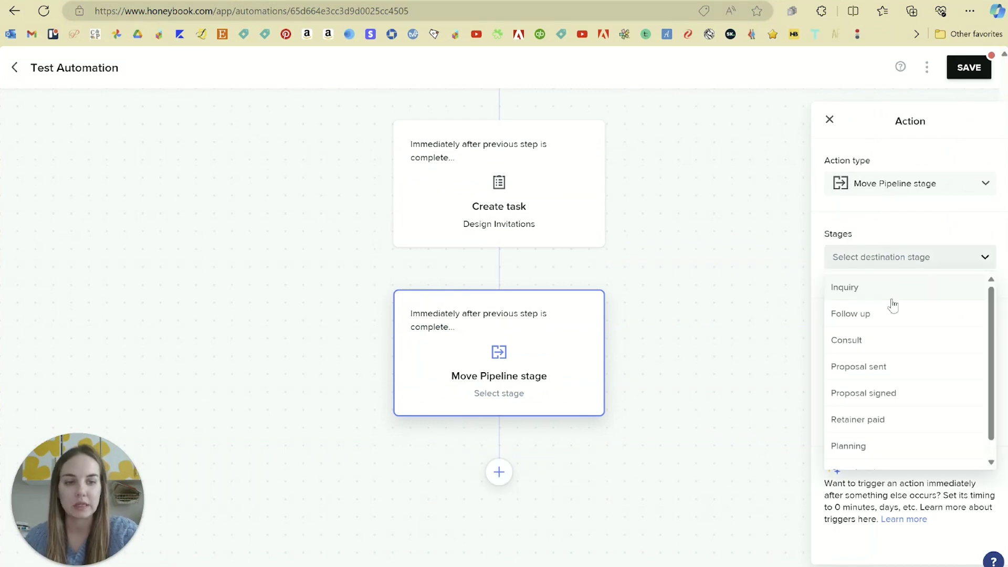
scroll(887, 352, "down", 1)
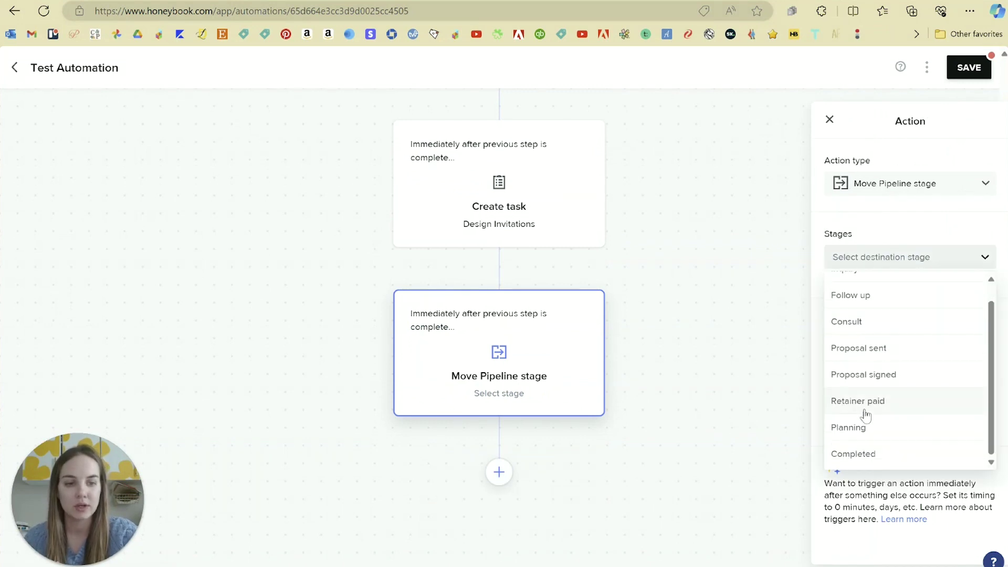
left_click(866, 431)
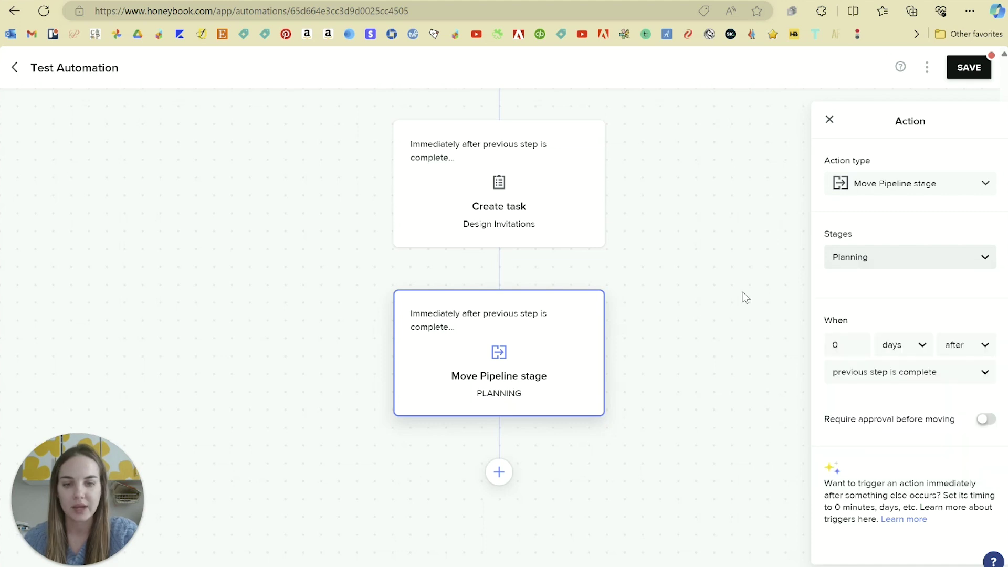
left_click(964, 69)
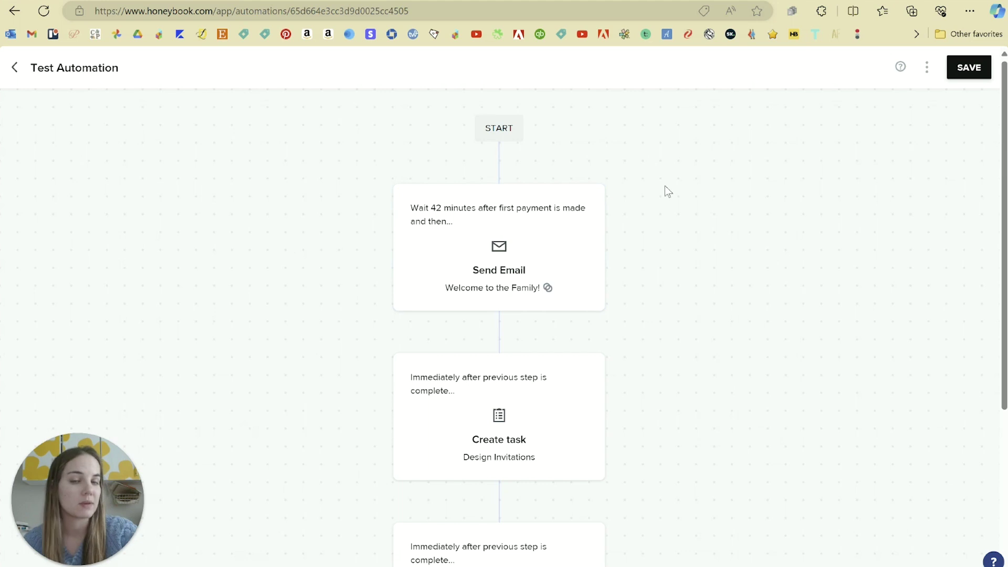
scroll(533, 289, "down", 3)
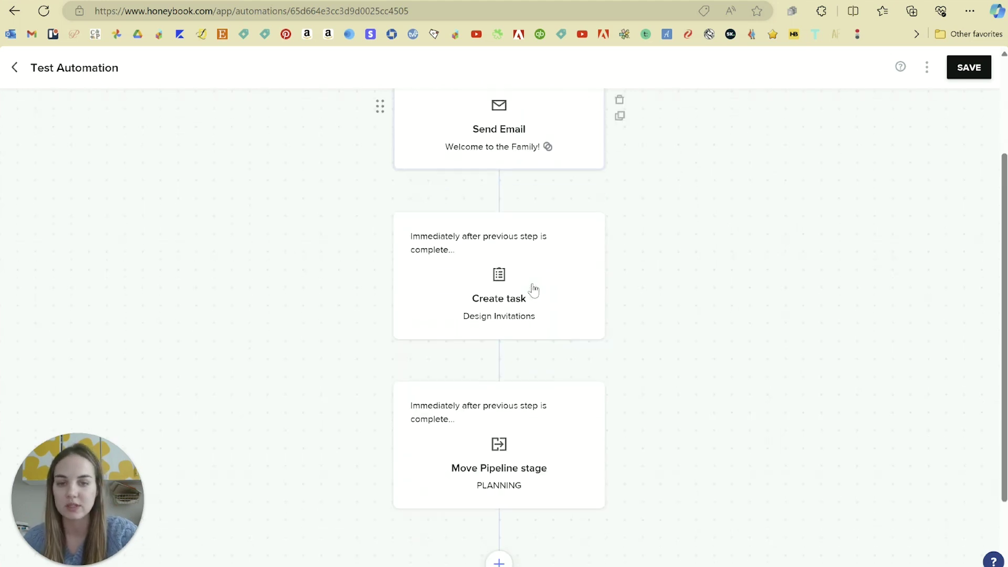
scroll(533, 288, "down", 1)
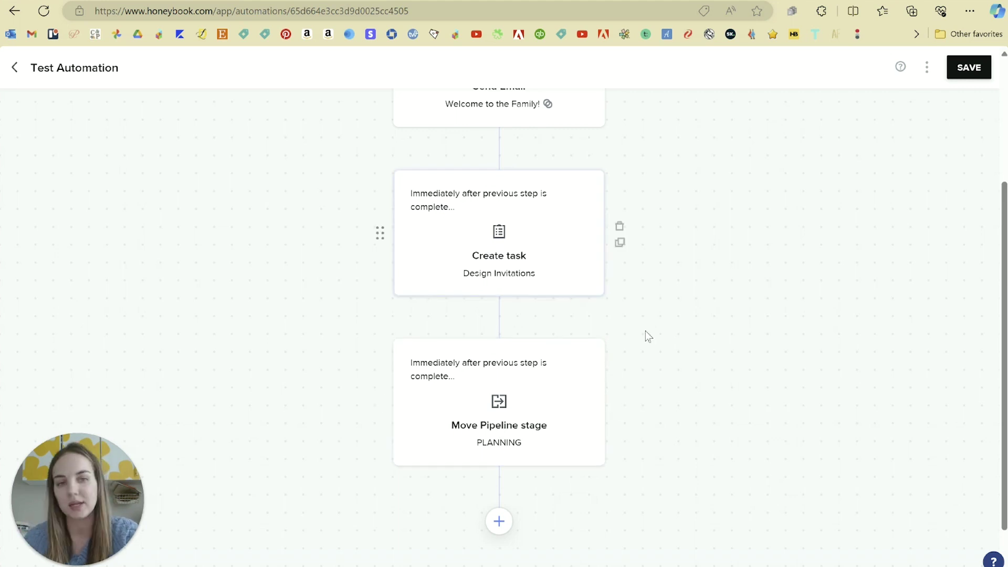
Step: Return to the Automations list and view Custom Invitation Automation's assigned contact forms
left_click(968, 67)
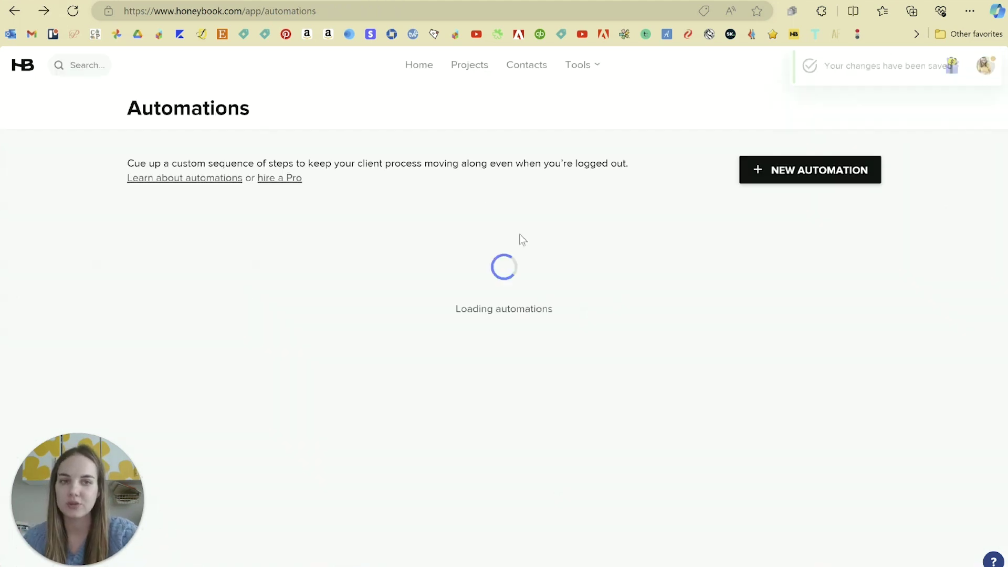
left_click(575, 65)
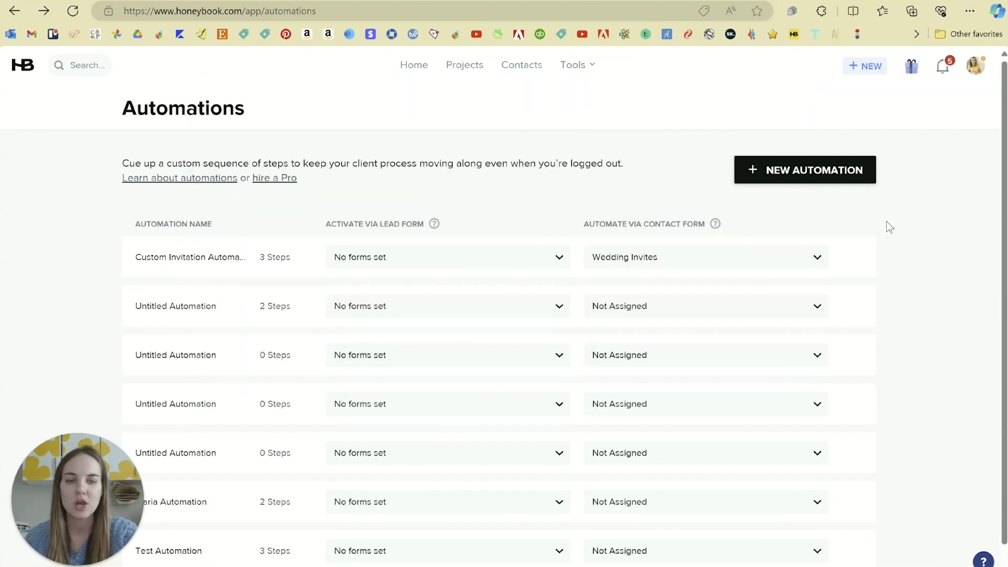
scroll(887, 223, "down", 1)
scroll(887, 226, "up", 1)
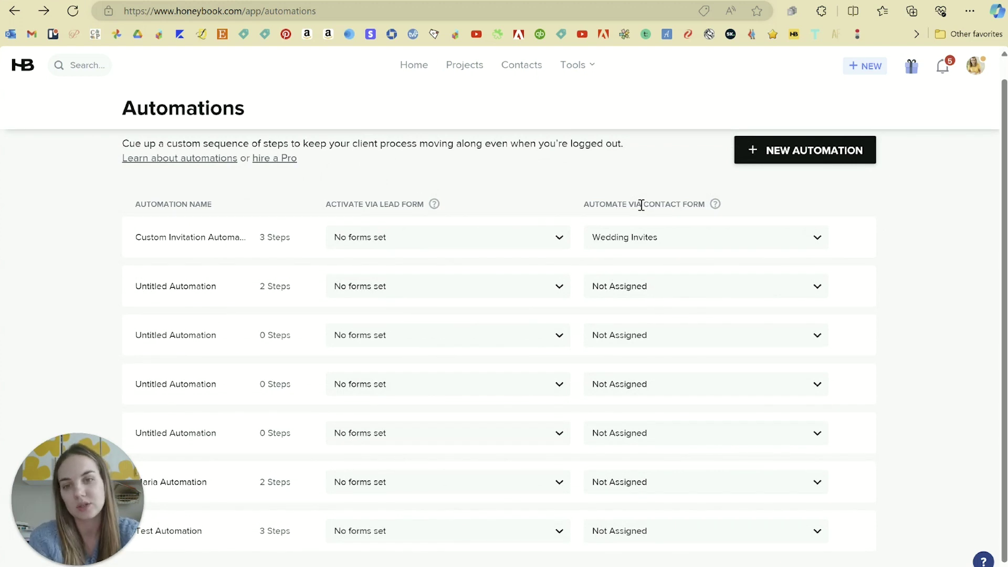
left_click_drag(327, 205, 592, 180)
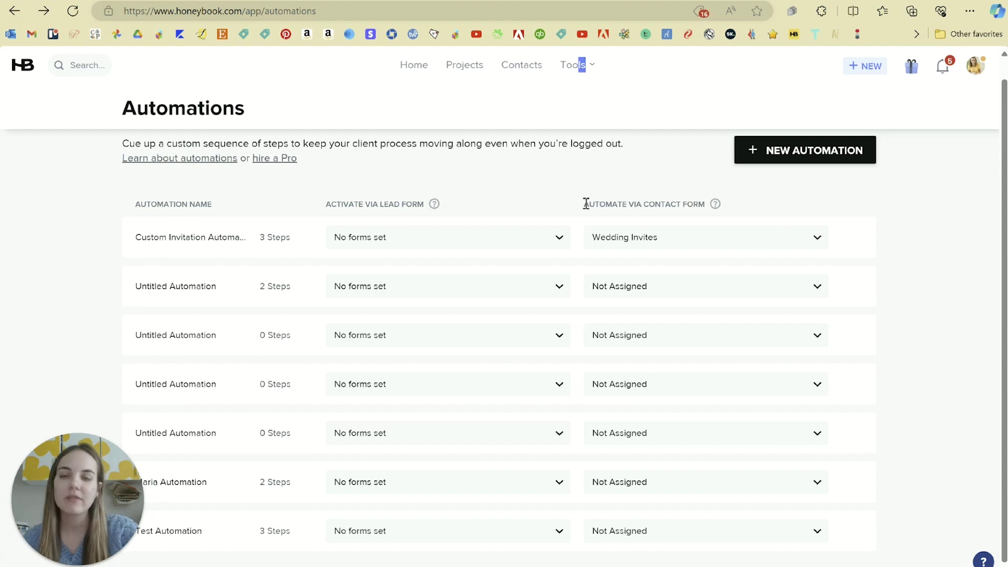
left_click(715, 247)
scroll(728, 327, "down", 2)
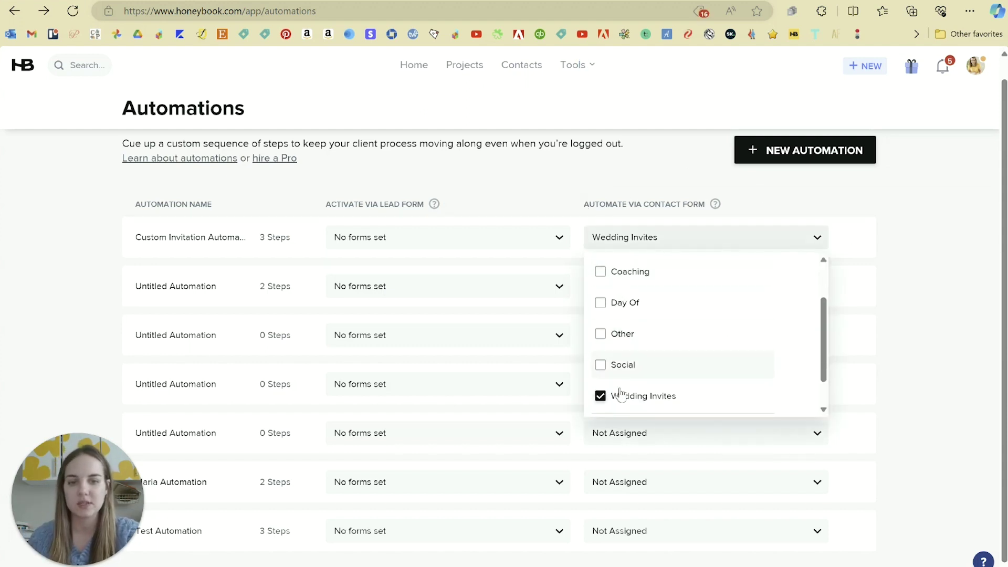
scroll(621, 380, "down", 2)
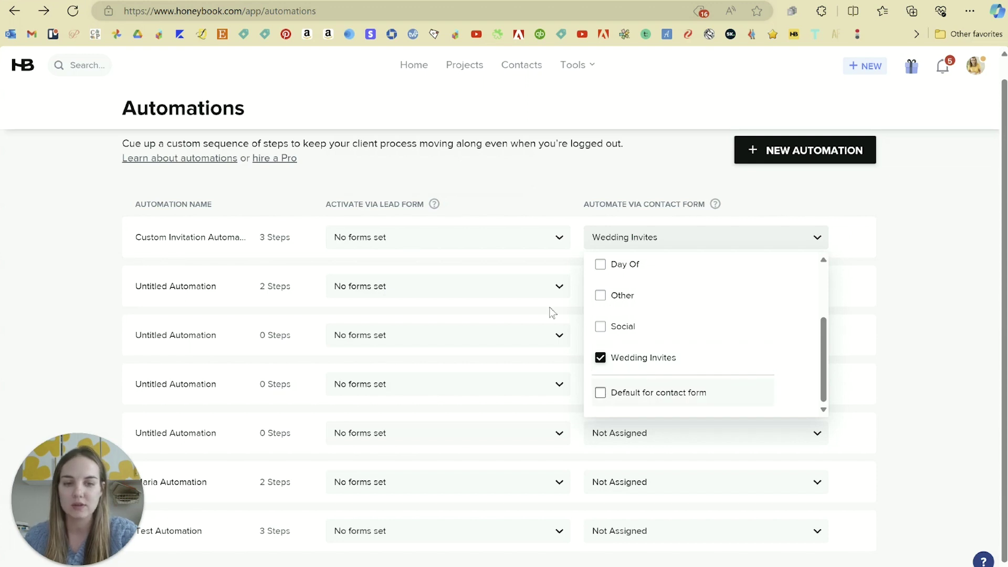
Step: Set the Default Contact Form's project type to Wedding Invites, then go back
left_click(489, 199)
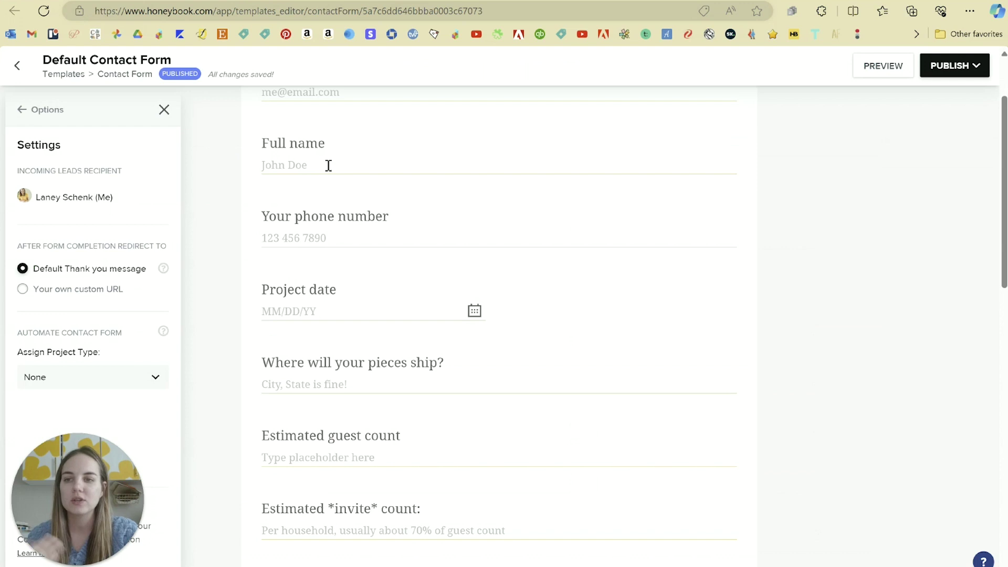
scroll(342, 234, "up", 2)
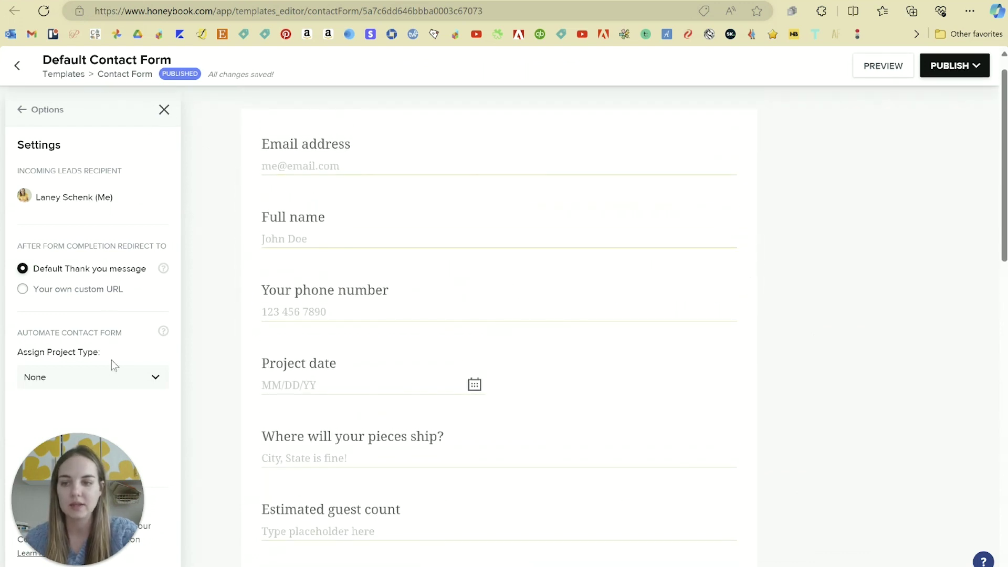
left_click(116, 379)
scroll(113, 379, "down", 1)
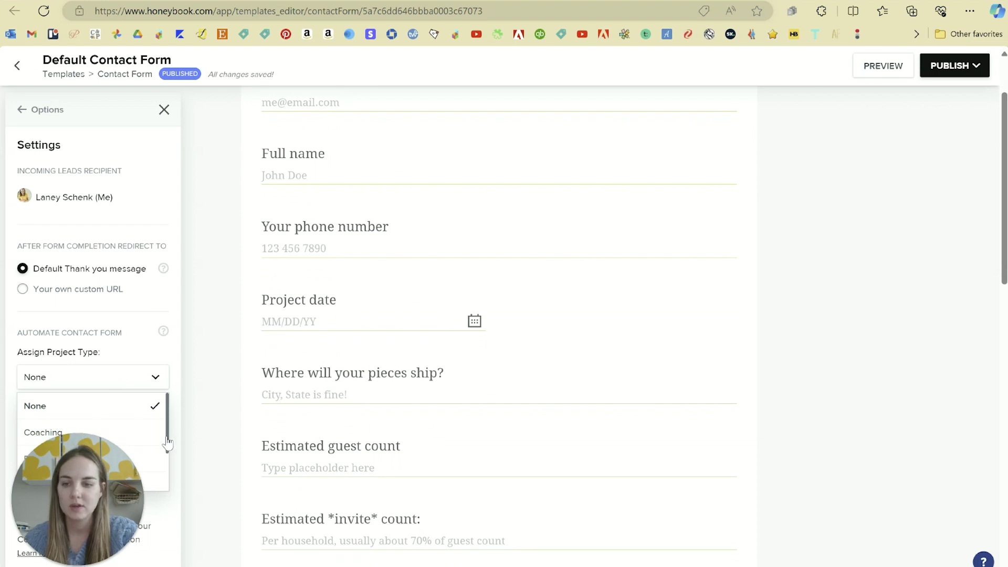
left_click_drag(170, 446, 171, 494)
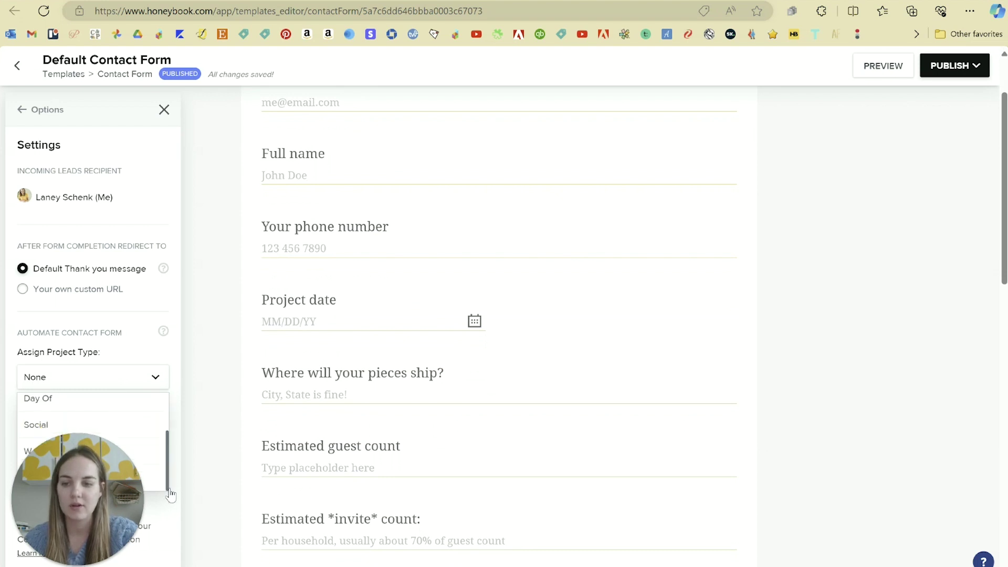
left_click(156, 451)
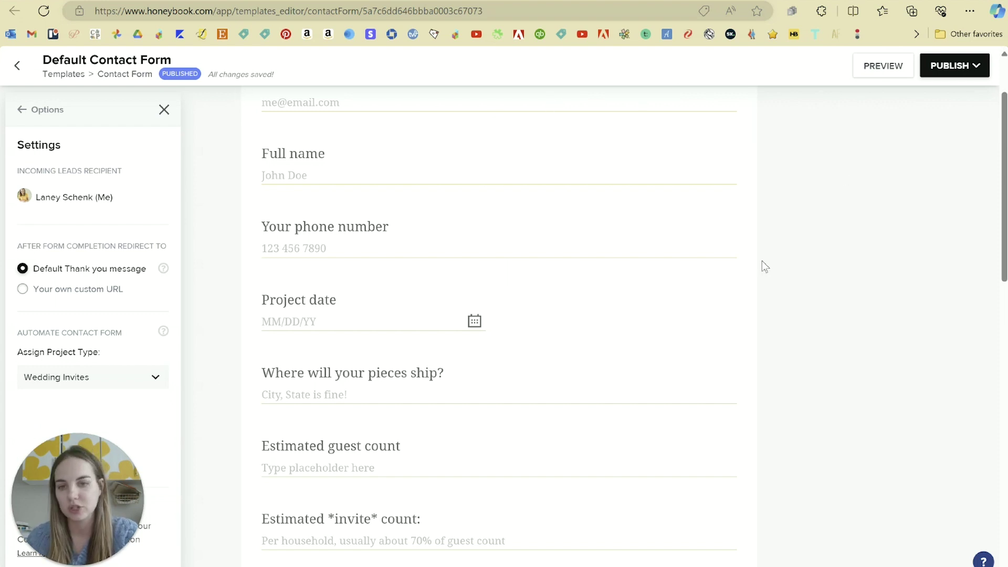
scroll(761, 265, "down", 6)
scroll(761, 265, "down", 3)
scroll(761, 265, "up", 12)
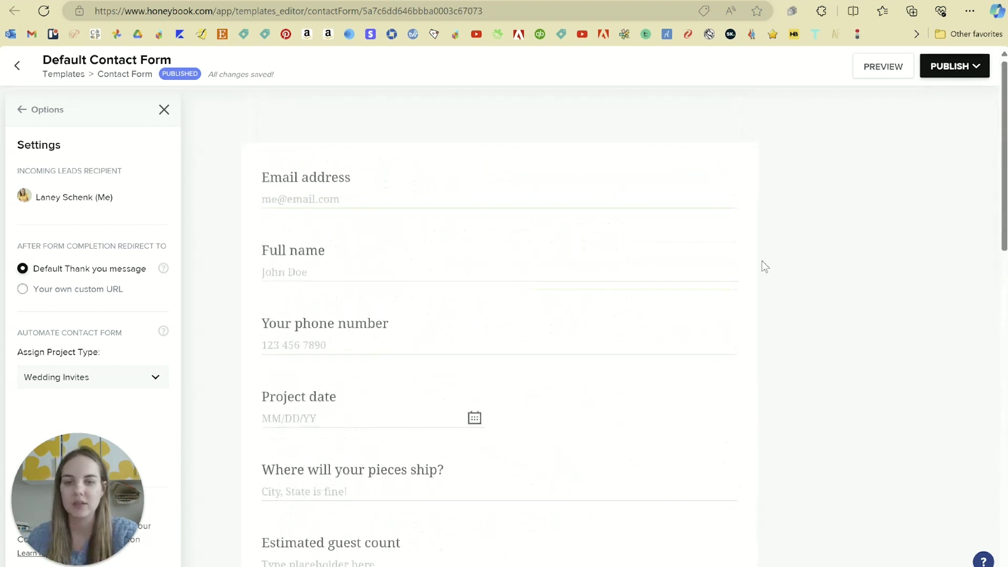
key("alt+Left")
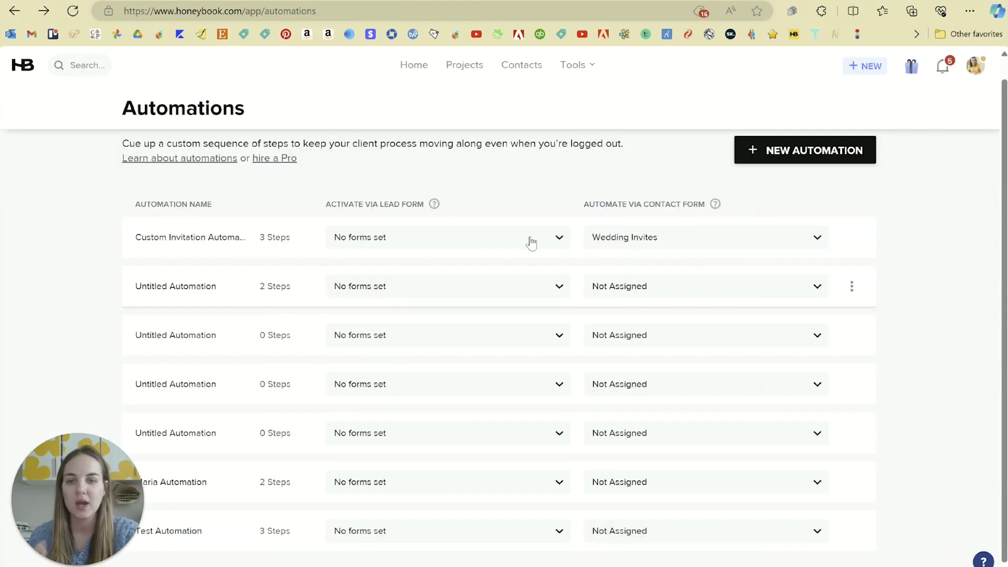
Step: Review Custom Invitation Automation's three step cards and return to the Automations list
left_click(191, 237)
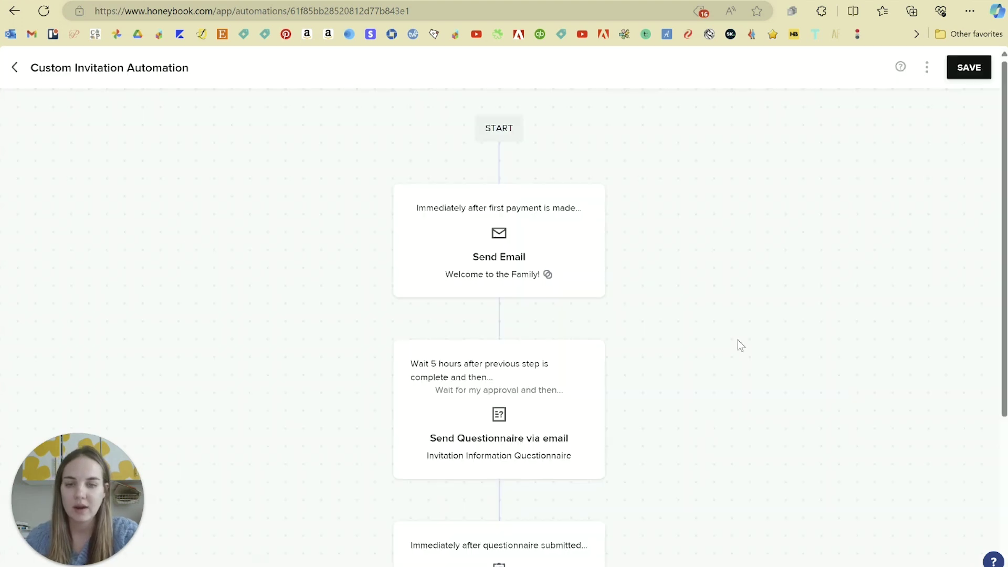
mouse_move(439, 252)
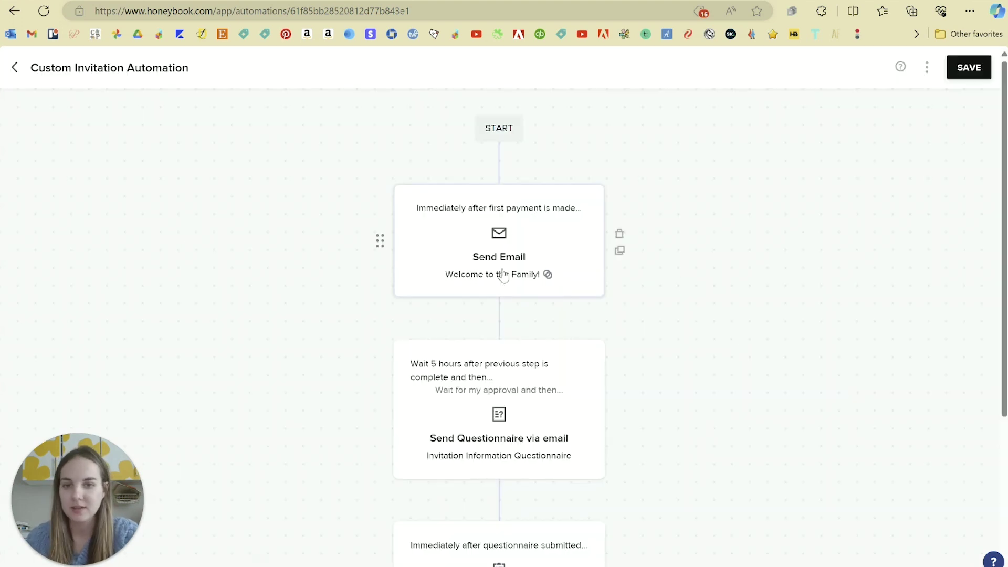
scroll(732, 272, "down", 4)
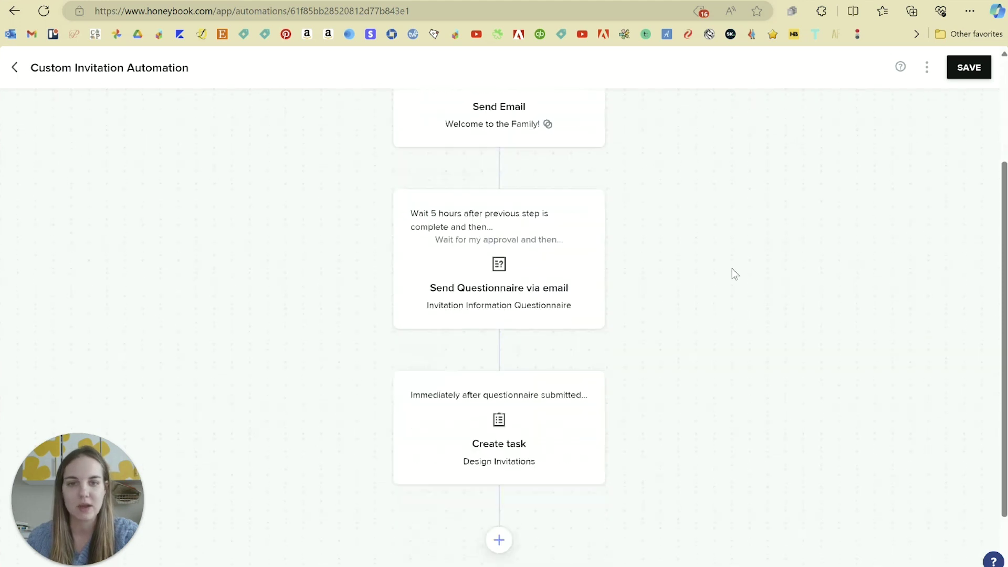
mouse_move(491, 162)
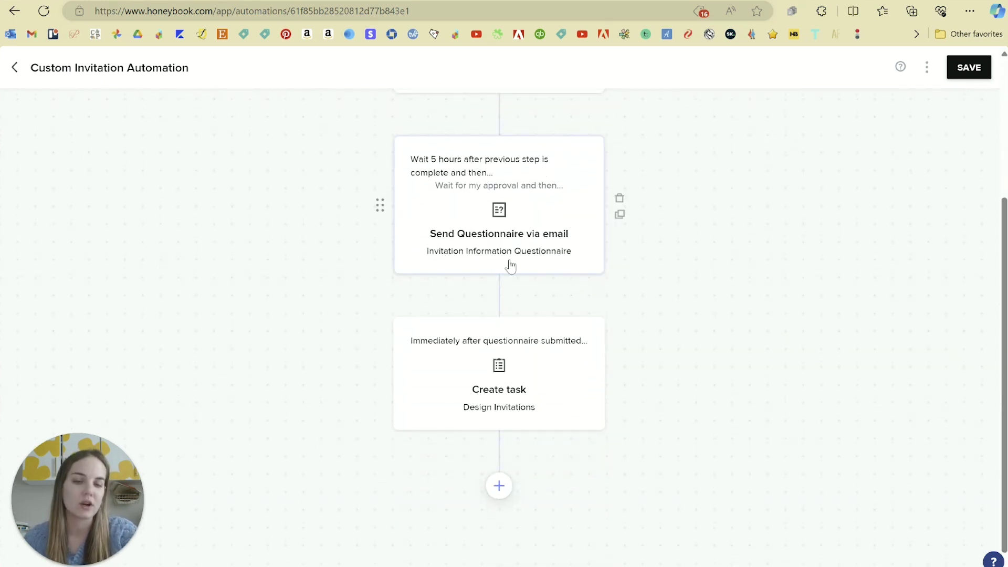
mouse_move(558, 349)
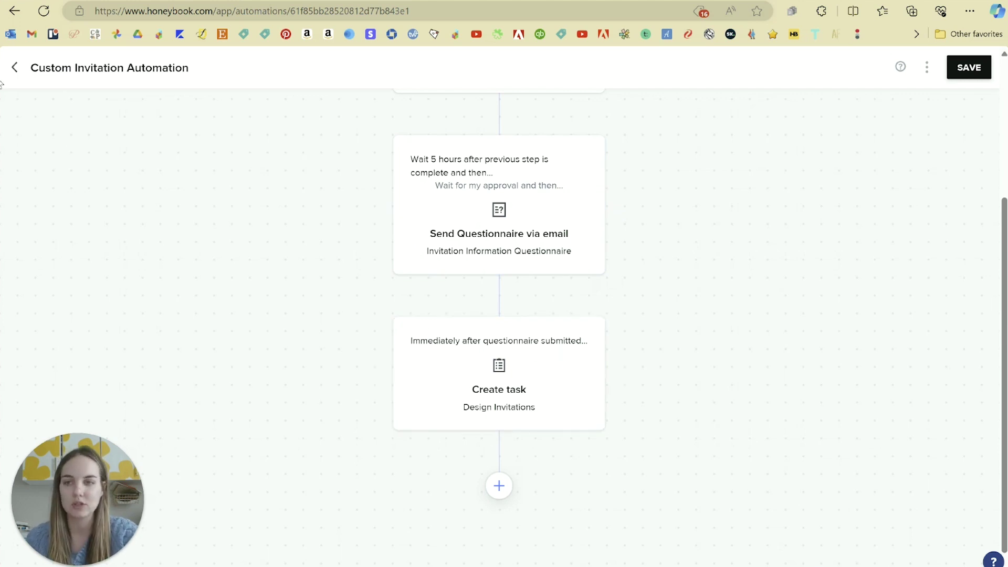
left_click(16, 70)
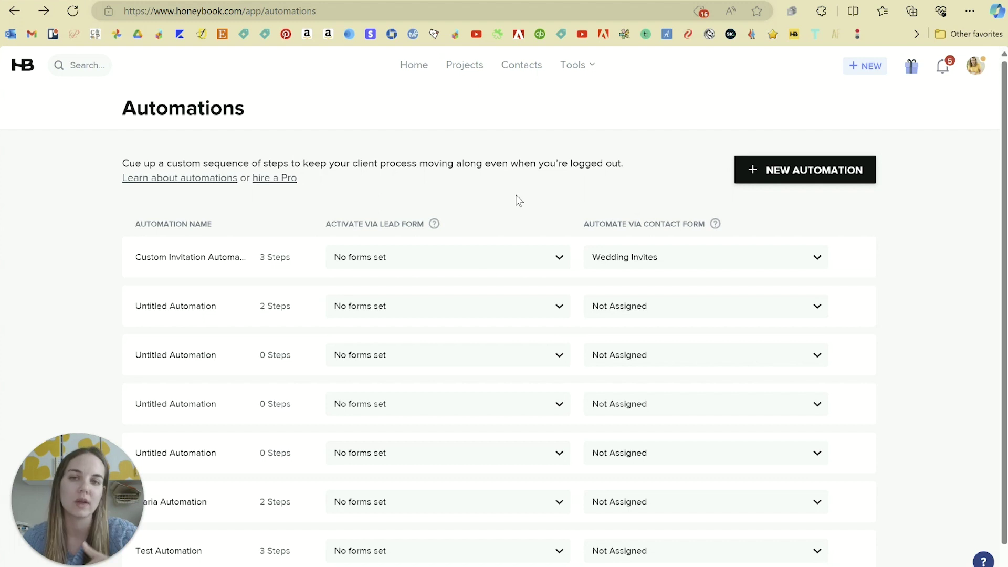
Step: Open the Amy and Jake Wedding Invitations project from Projects and bring up its automation picker
left_click(464, 65)
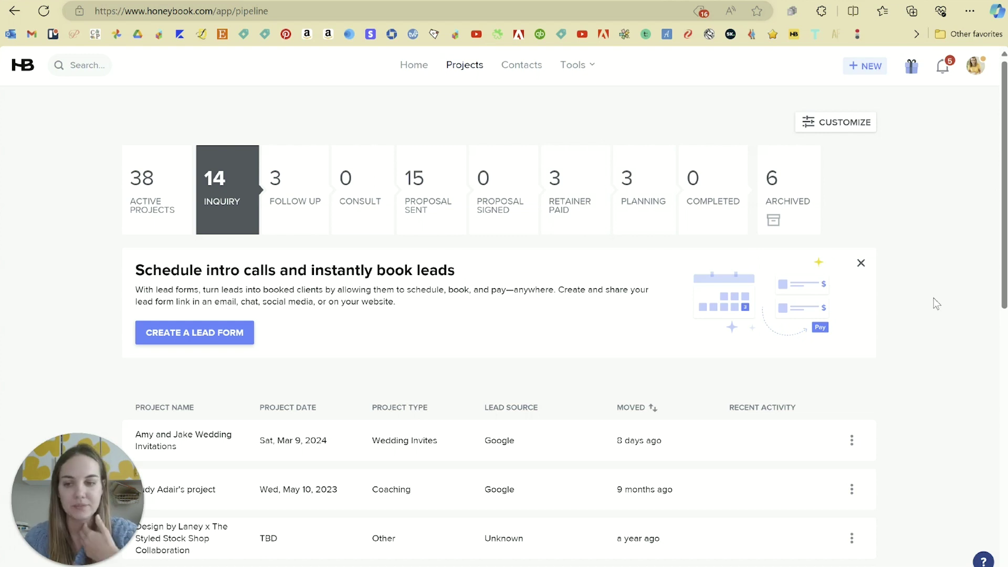
left_click(174, 446)
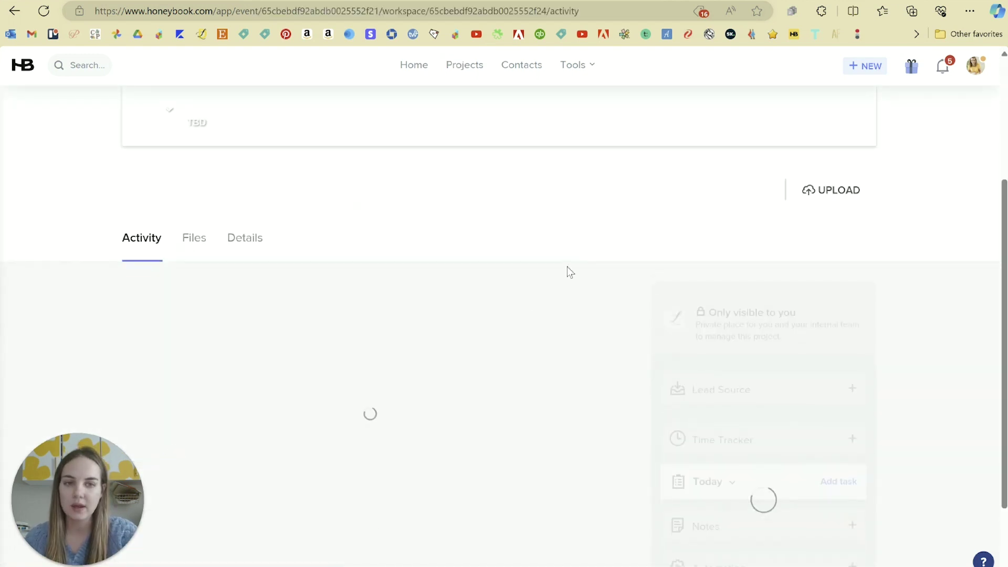
scroll(764, 480, "down", 3)
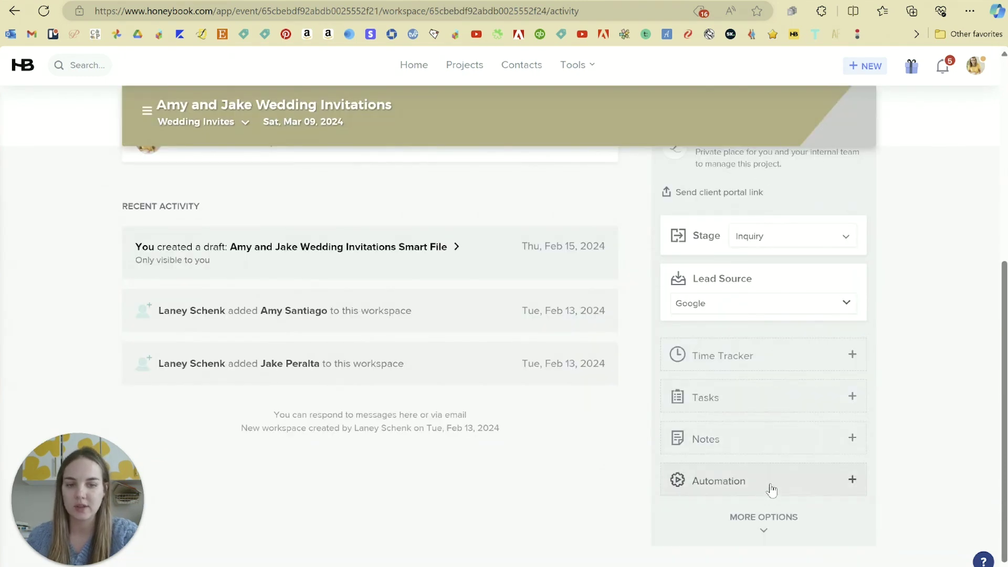
left_click(771, 488)
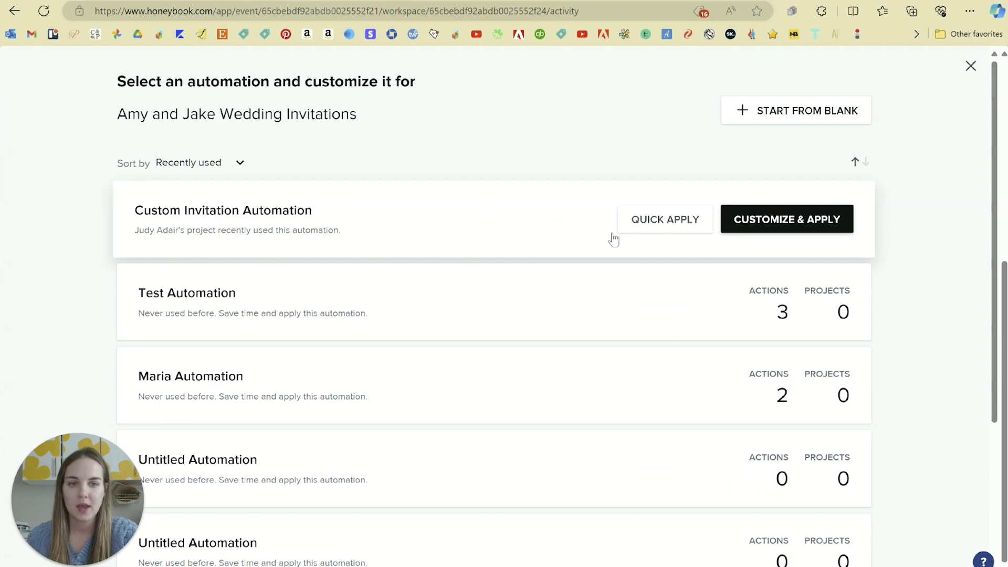
Step: Quick Apply Custom Invitation Automation to the project, review its steps, then return to the project
left_click(673, 220)
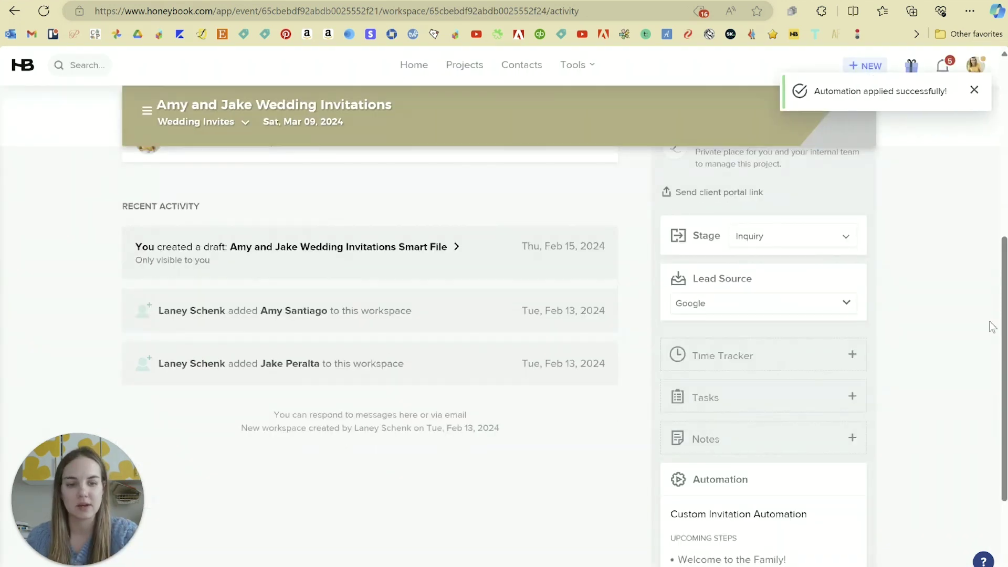
scroll(951, 326, "down", 3)
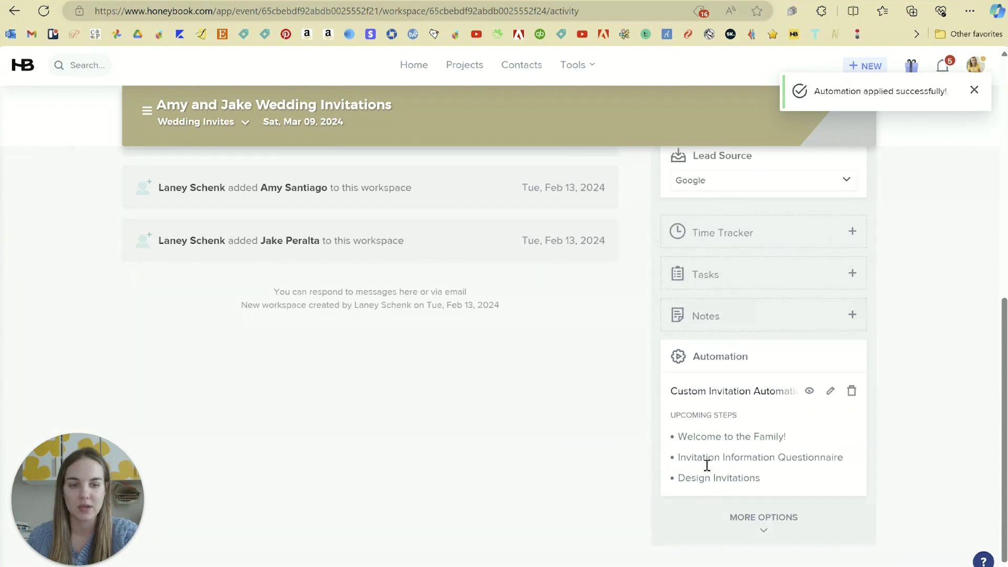
left_click(765, 533)
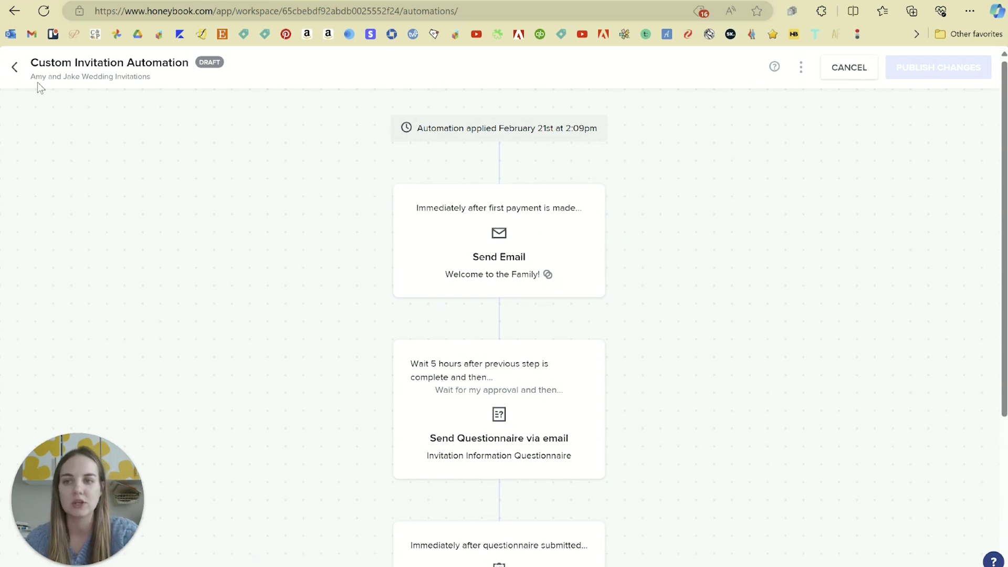
scroll(683, 346, "down", 3)
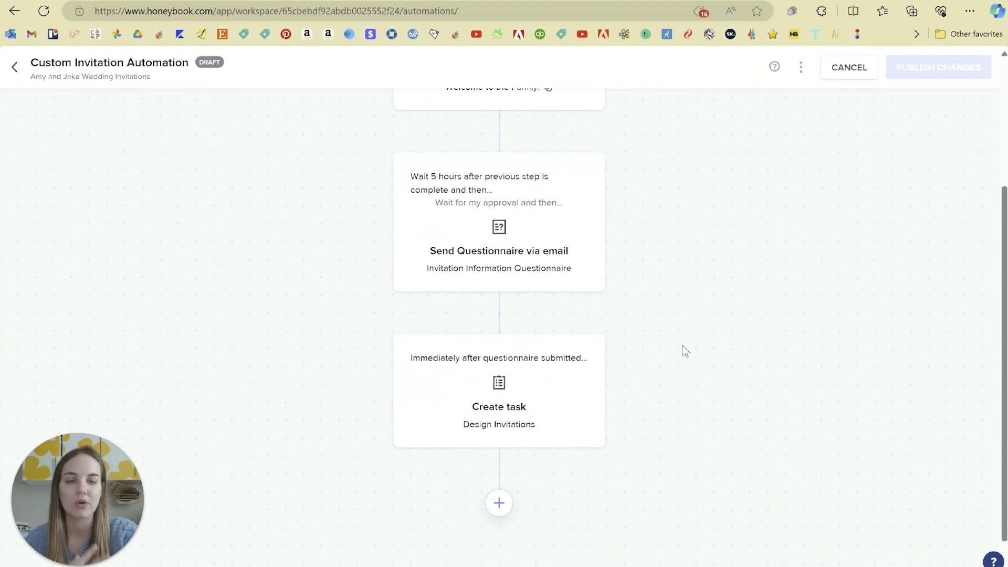
scroll(683, 345, "up", 3)
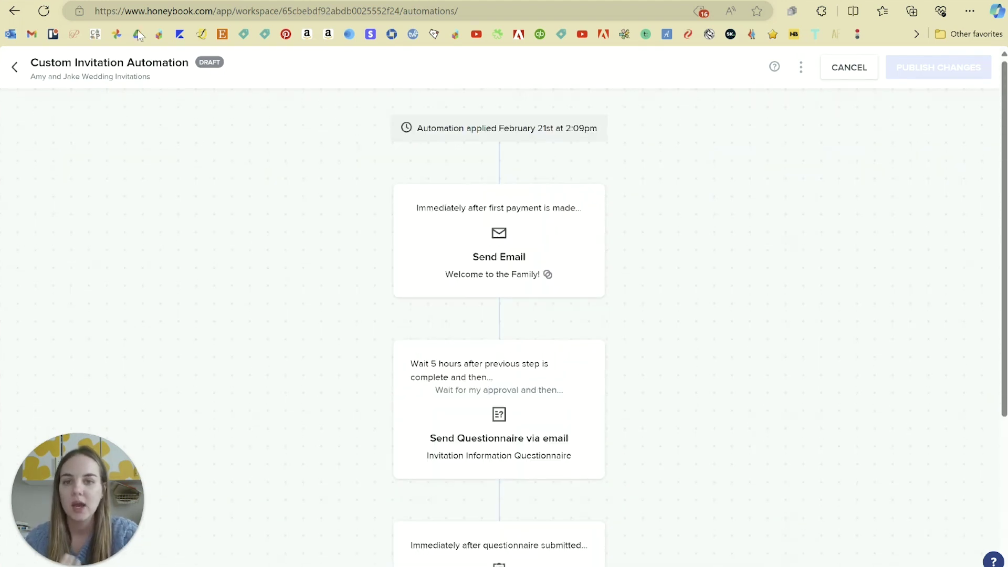
left_click(13, 68)
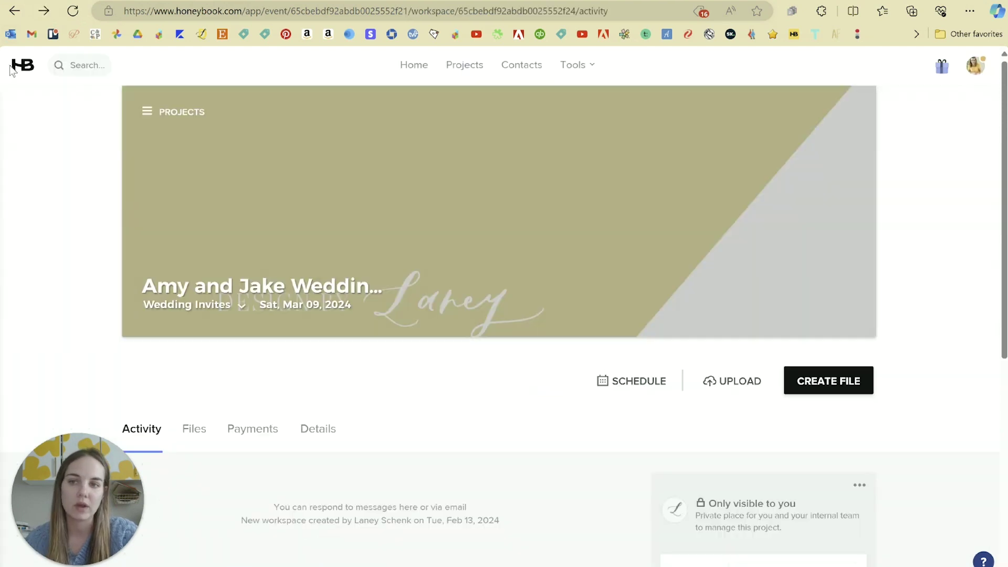
Step: Scroll down through the Test Automation's Send Email and Create task steps
scroll(341, 258, "down", 3)
scroll(916, 392, "down", 4)
scroll(913, 391, "down", 1)
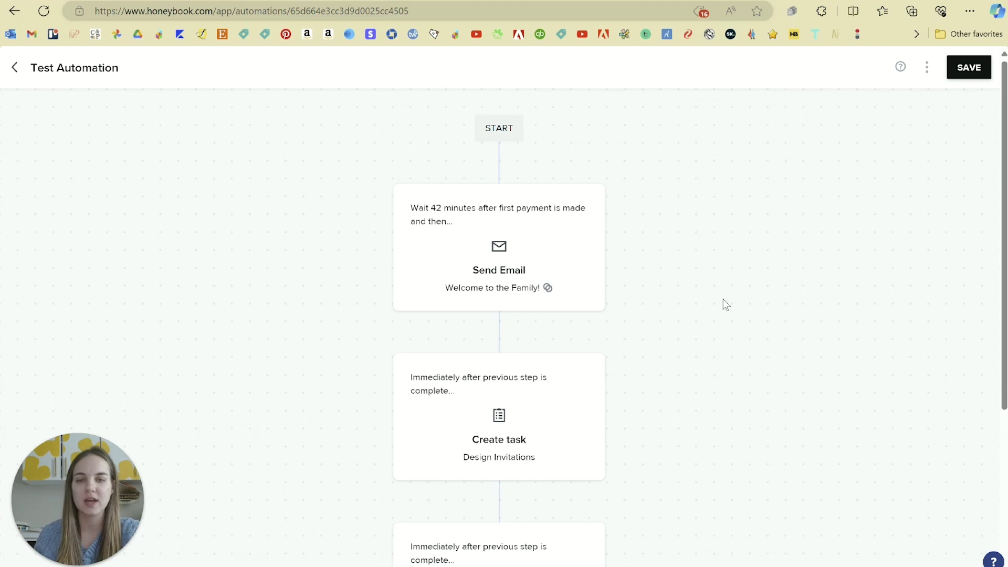
scroll(723, 300, "down", 4)
left_click(499, 474)
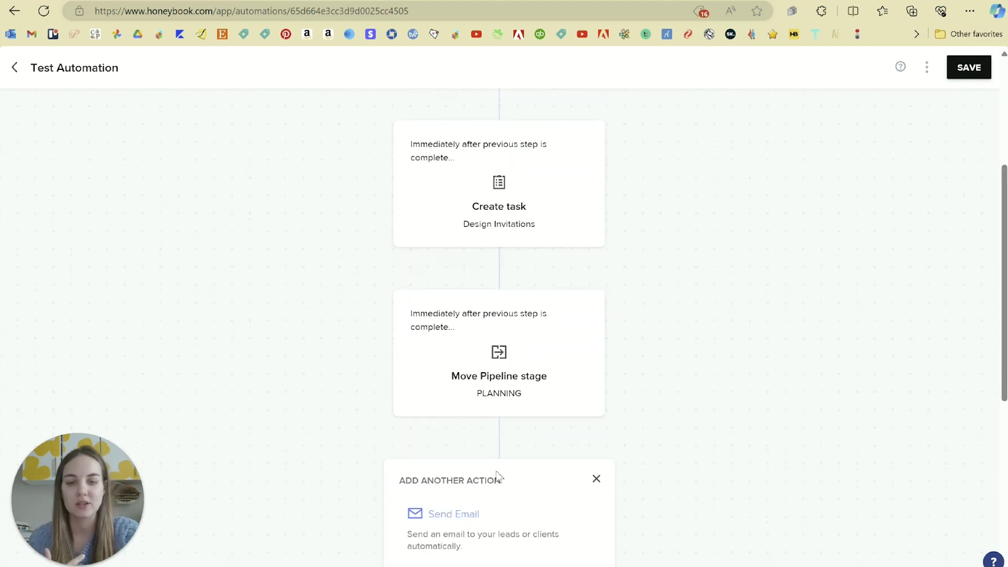
scroll(497, 478, "down", 5)
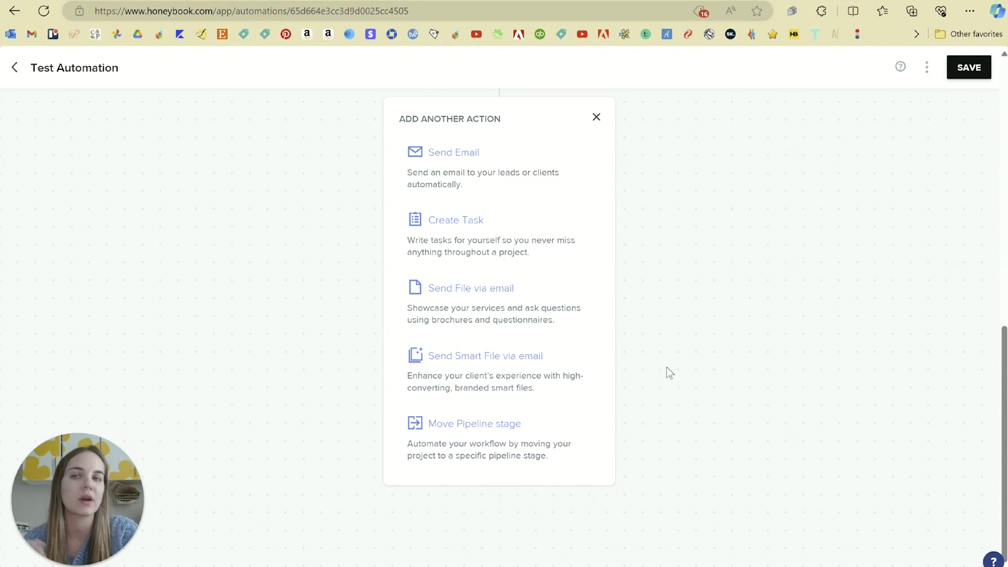
left_click(596, 117)
scroll(689, 250, "up", 2)
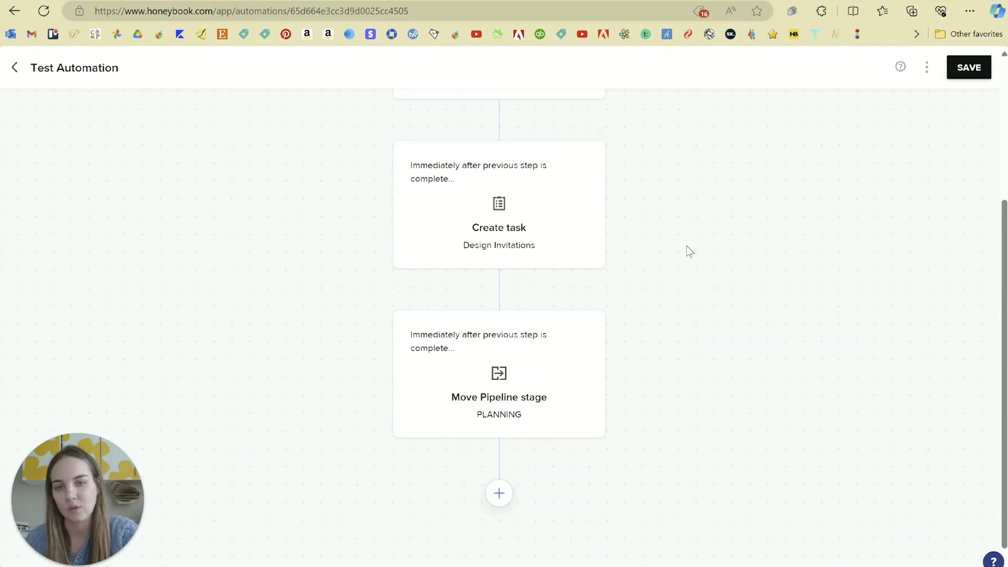
scroll(615, 196, "up", 3)
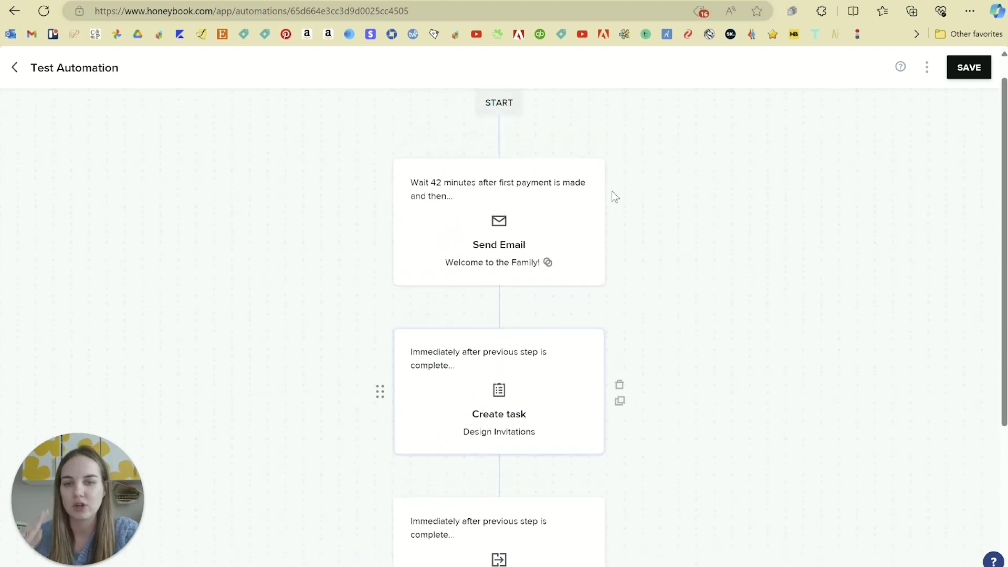
scroll(615, 196, "down", 4)
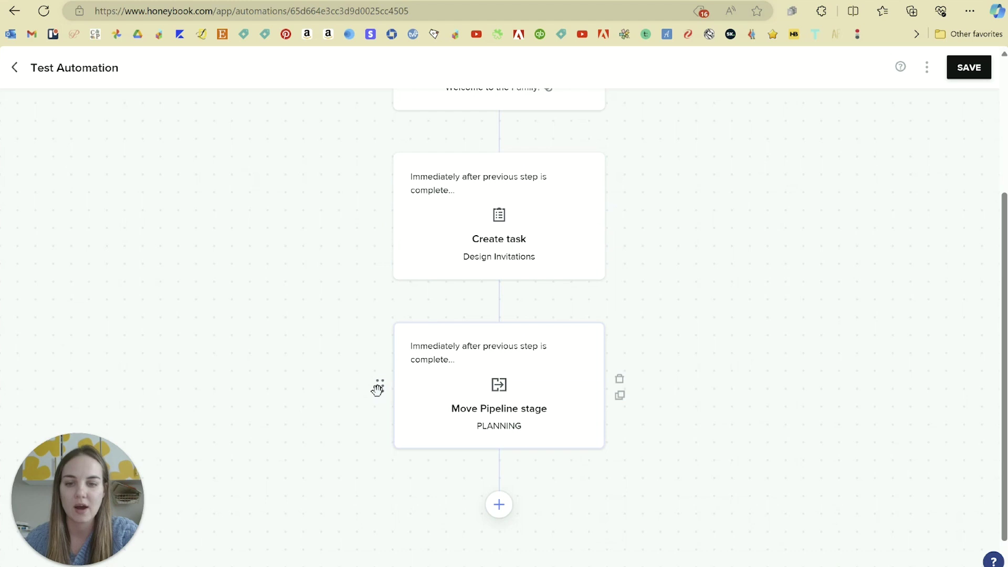
mouse_move(378, 387)
left_mouse_down()
mouse_move(401, 226)
mouse_move(382, 387)
left_mouse_up()
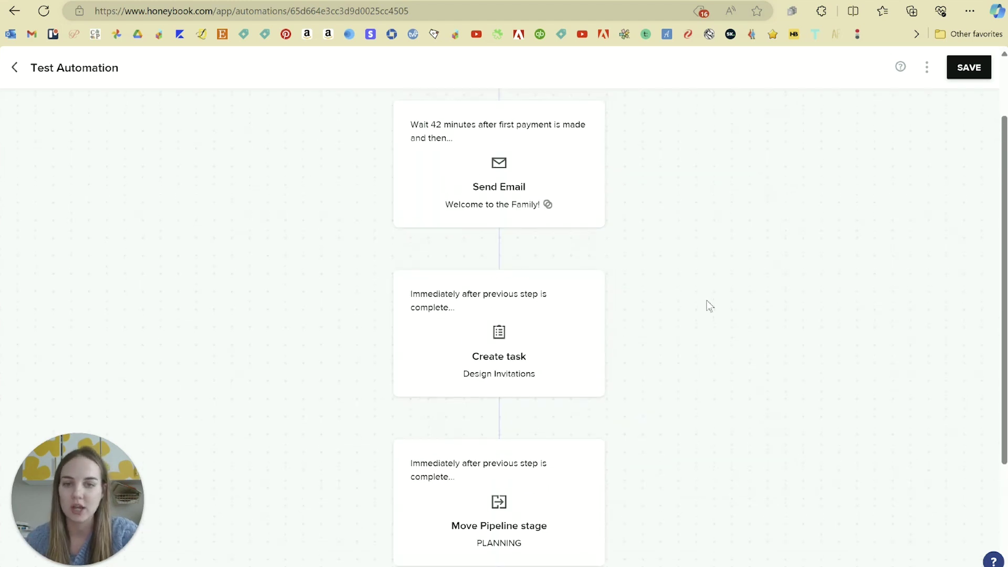
scroll(710, 306, "down", 4)
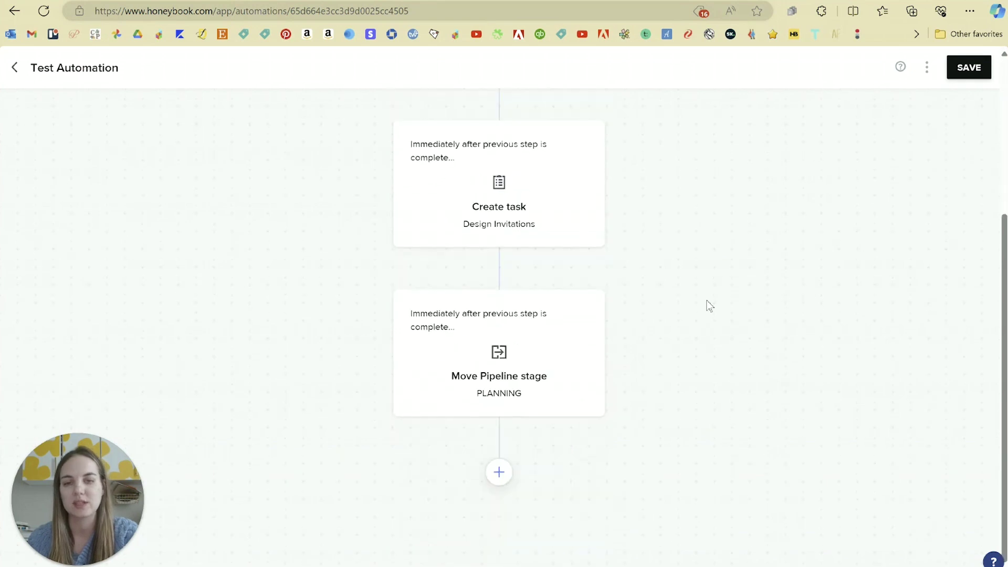
scroll(709, 306, "up", 4)
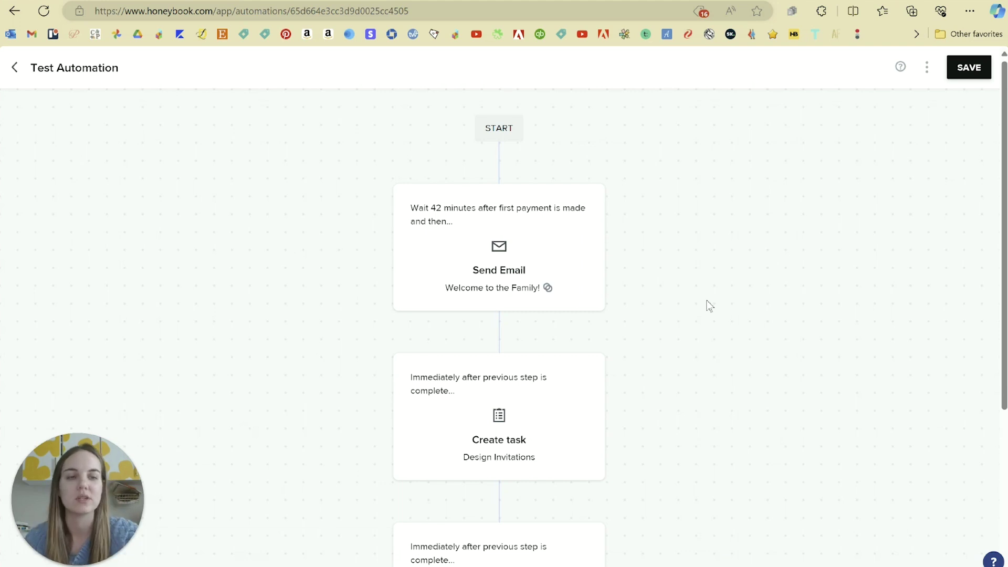
scroll(708, 304, "down", 5)
scroll(690, 319, "up", 2)
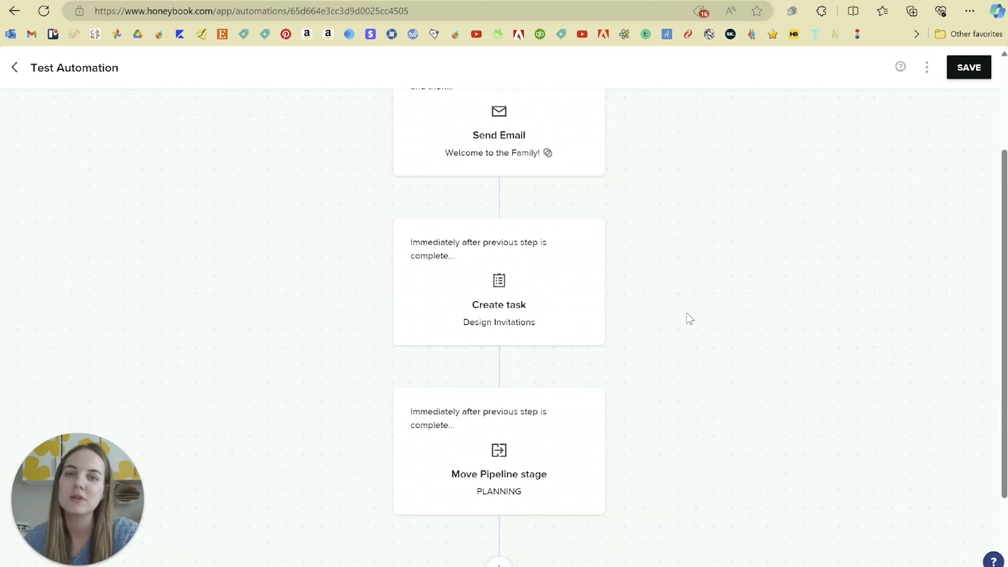